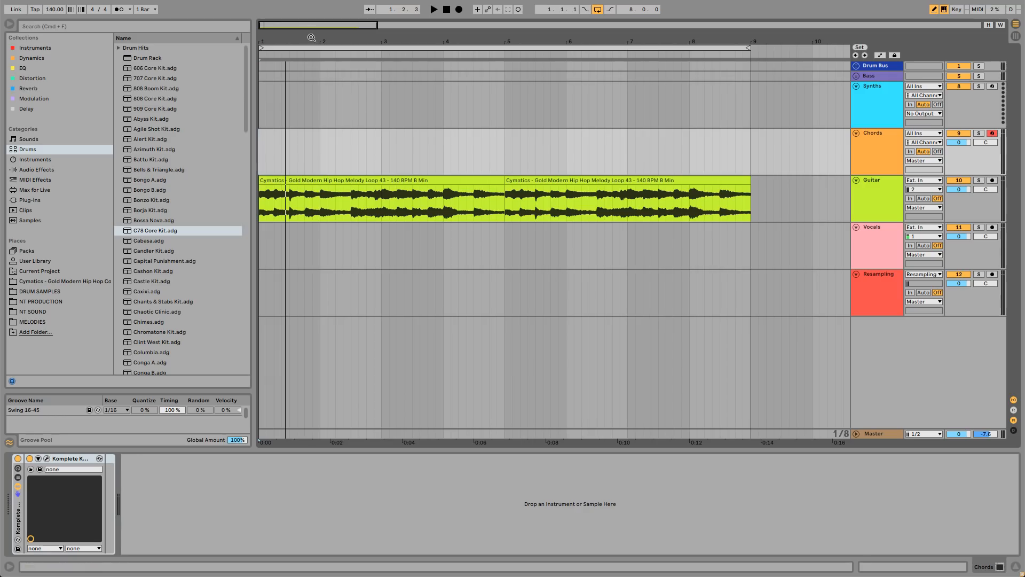
Step: Solo the Guitar track, play its melody loop from bar 1, and show the track's effect devices
{"action": "left_click_drag", "start_coordinate": [311, 38], "coordinate": [294, 41]}
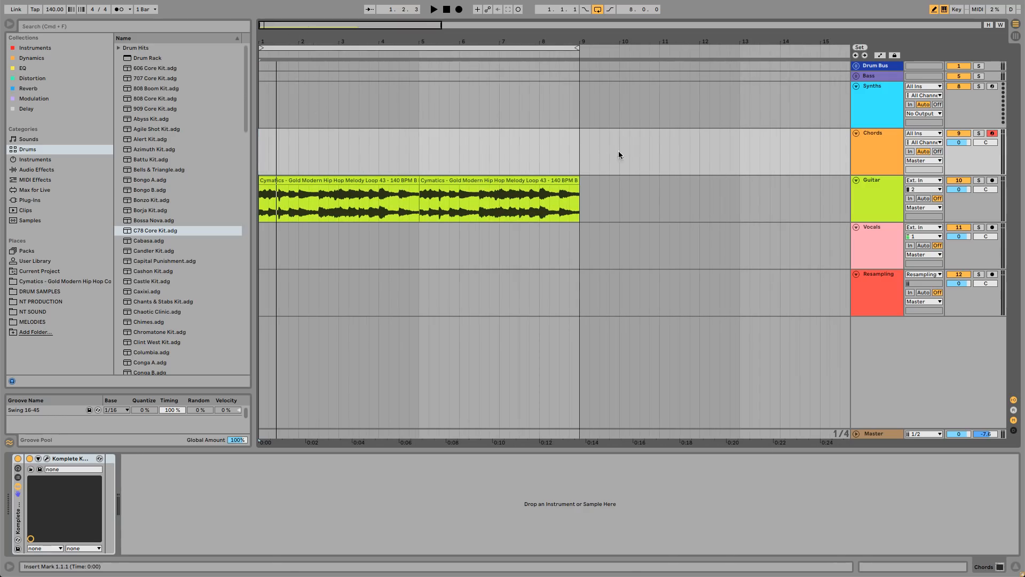
{"action": "left_click", "coordinate": [304, 179]}
{"action": "left_click", "coordinate": [261, 162]}
{"action": "key", "text": "space"}
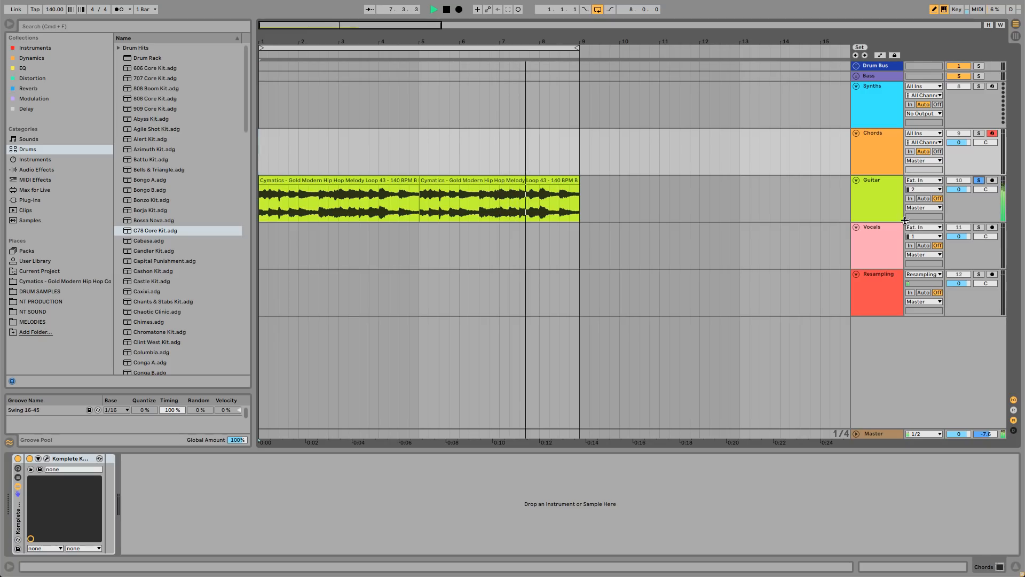
{"action": "left_click", "coordinate": [887, 201]}
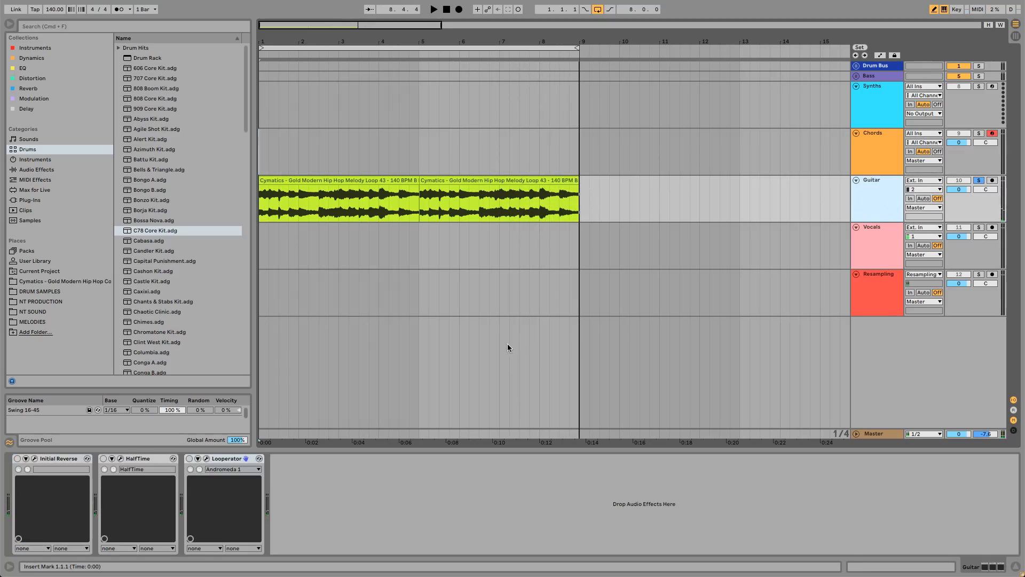
{"action": "left_click_drag", "start_coordinate": [260, 41], "coordinate": [260, 63]}
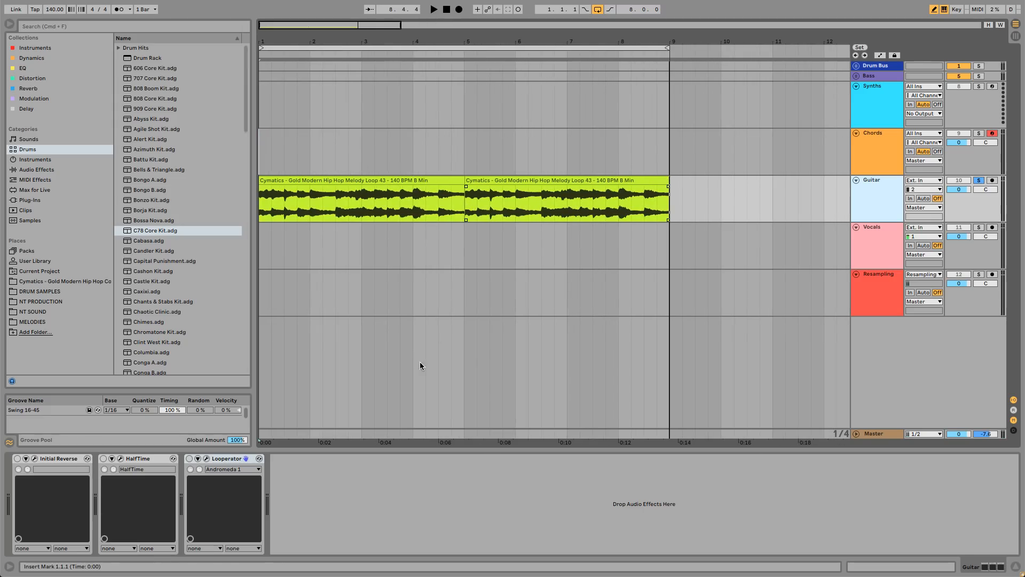
Step: Open the first Guitar audio clip's sample settings and waveform
{"action": "double_click", "coordinate": [430, 192]}
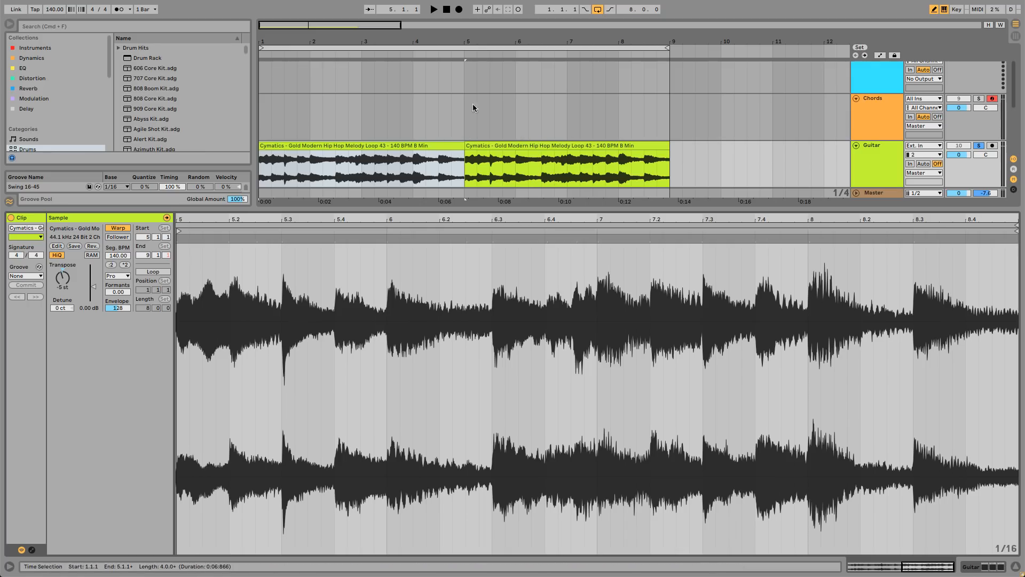
{"action": "left_click", "coordinate": [448, 107]}
{"action": "left_click_drag", "start_coordinate": [448, 41], "coordinate": [448, 16]}
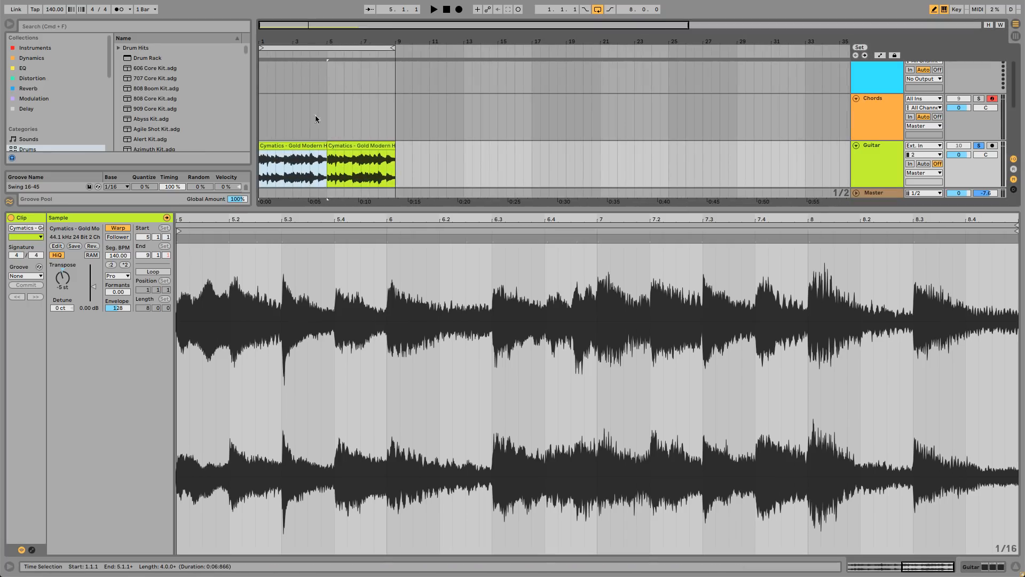
{"action": "left_click", "coordinate": [267, 130]}
{"action": "double_click", "coordinate": [261, 133]}
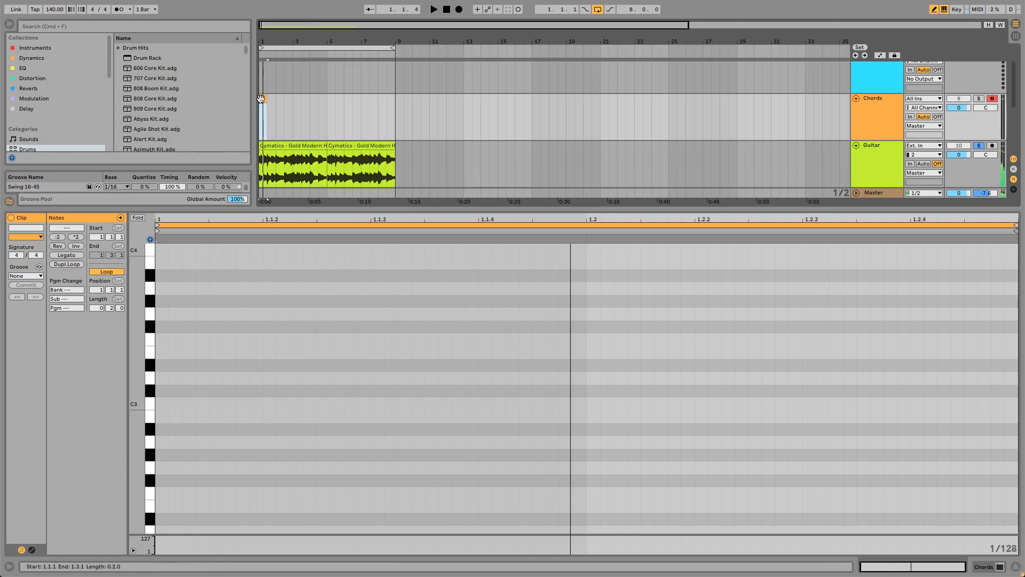
{"action": "key", "text": "Delete"}
Step: Set the first Guitar clip's transpose to -3 st while auditioning the loop with the metronome on
{"action": "left_click", "coordinate": [115, 10]}
{"action": "key", "text": "space"}
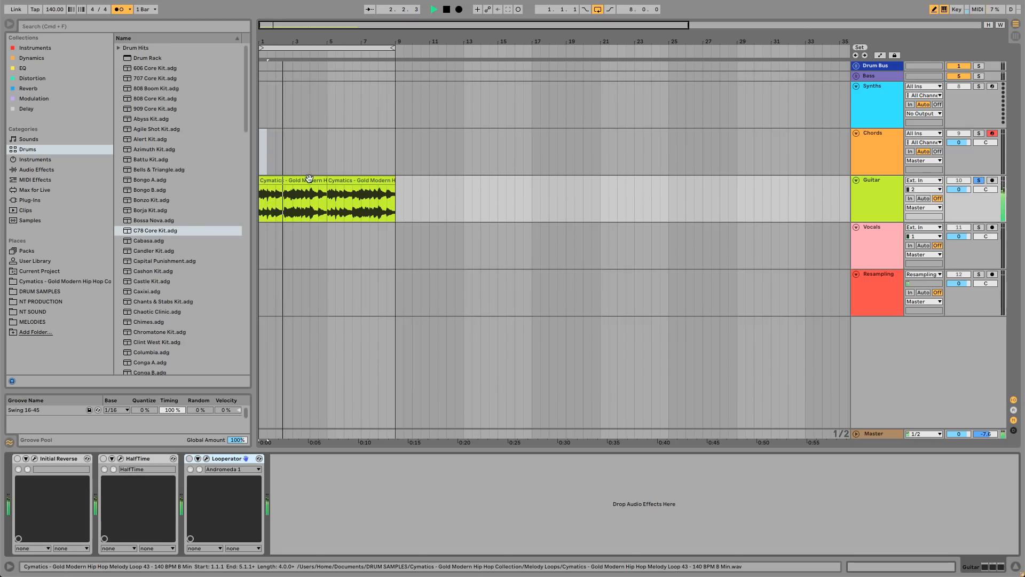
{"action": "left_click", "coordinate": [309, 182]}
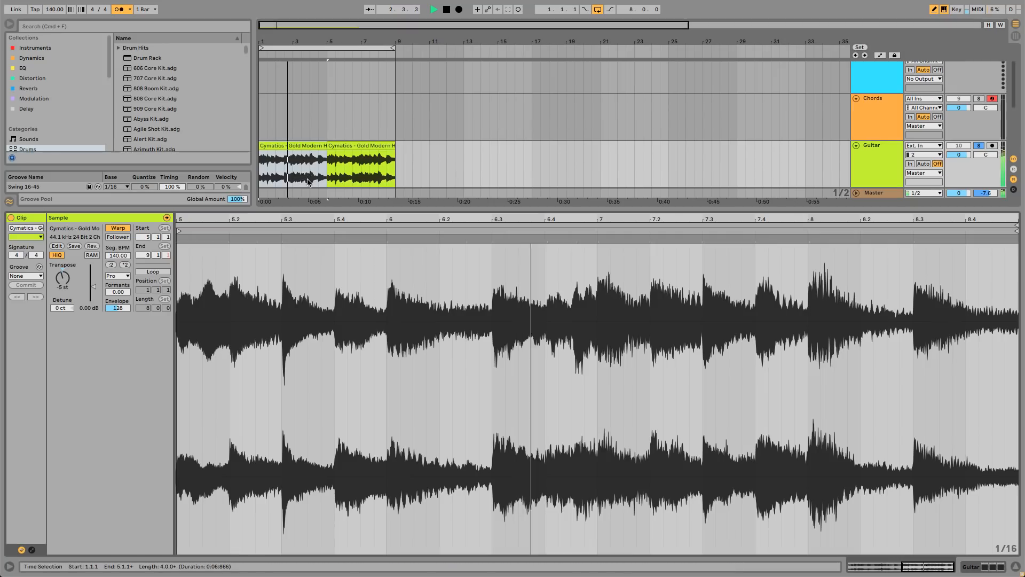
{"action": "key", "text": "space"}
{"action": "left_click_drag", "start_coordinate": [63, 277], "coordinate": [60, 275]}
{"action": "key", "text": "space"}
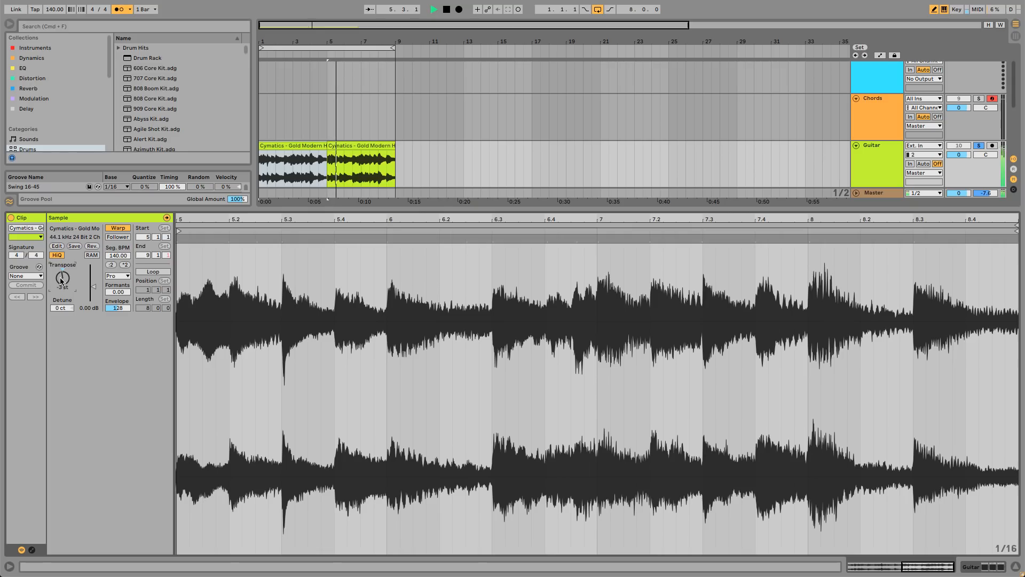
{"action": "key", "text": "space"}
Step: Turn off the metronome, then enable HalfTime on the Guitar track and open its plug-in window
{"action": "left_click", "coordinate": [314, 145]}
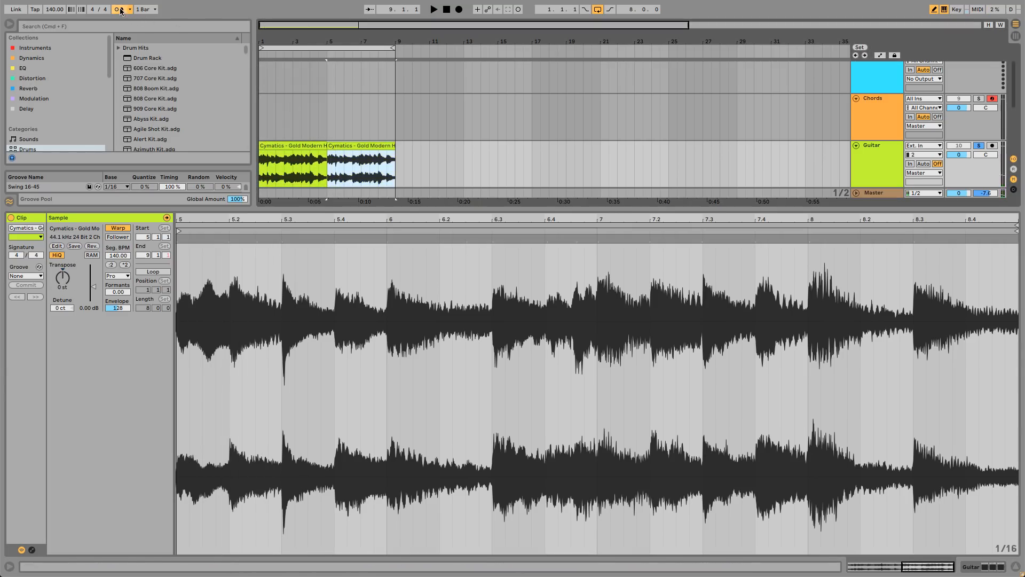
{"action": "double_click", "coordinate": [878, 161]}
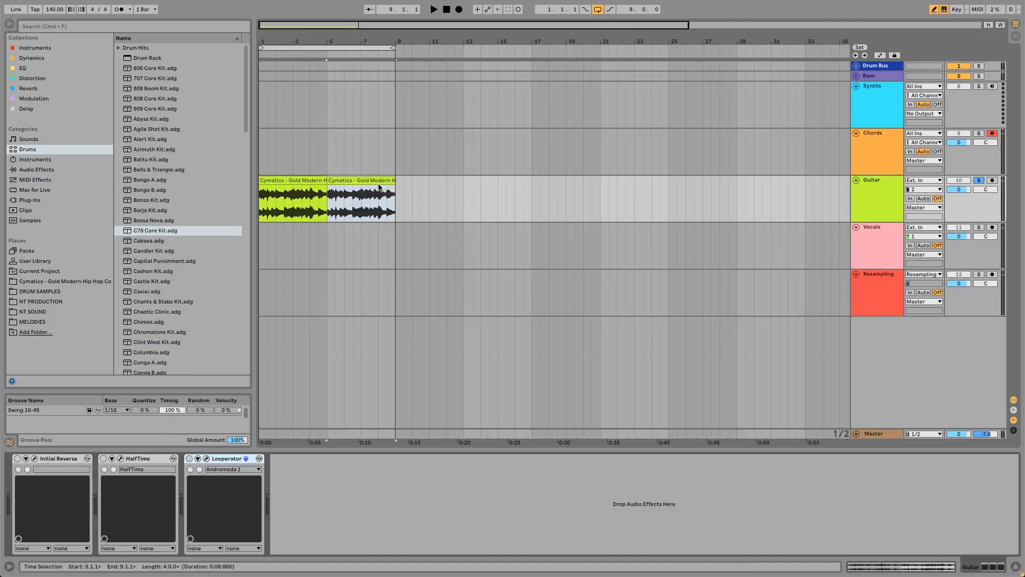
{"action": "left_click", "coordinate": [103, 458]}
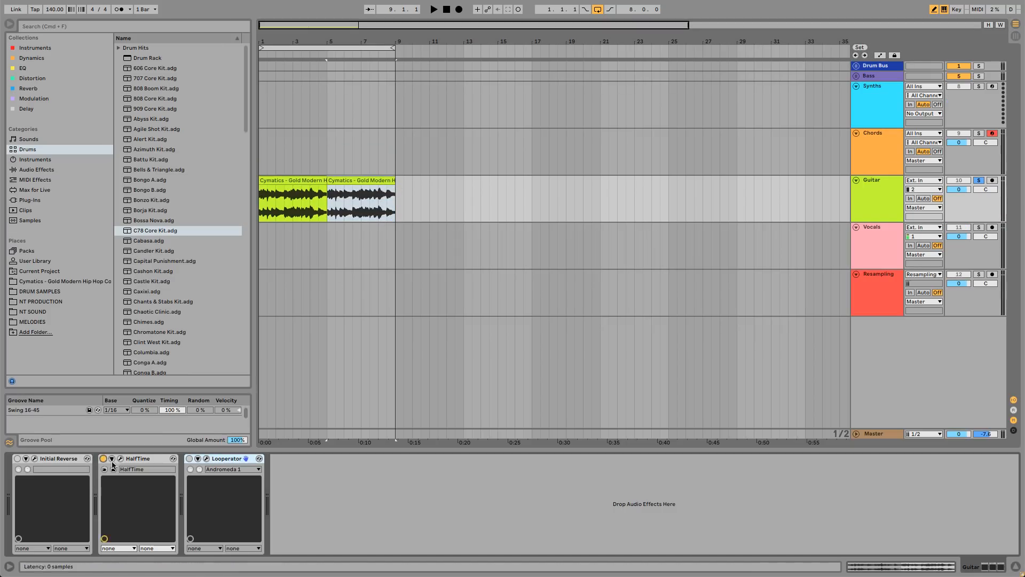
{"action": "left_click", "coordinate": [120, 459]}
{"action": "left_click_drag", "start_coordinate": [516, 47], "coordinate": [482, 54]}
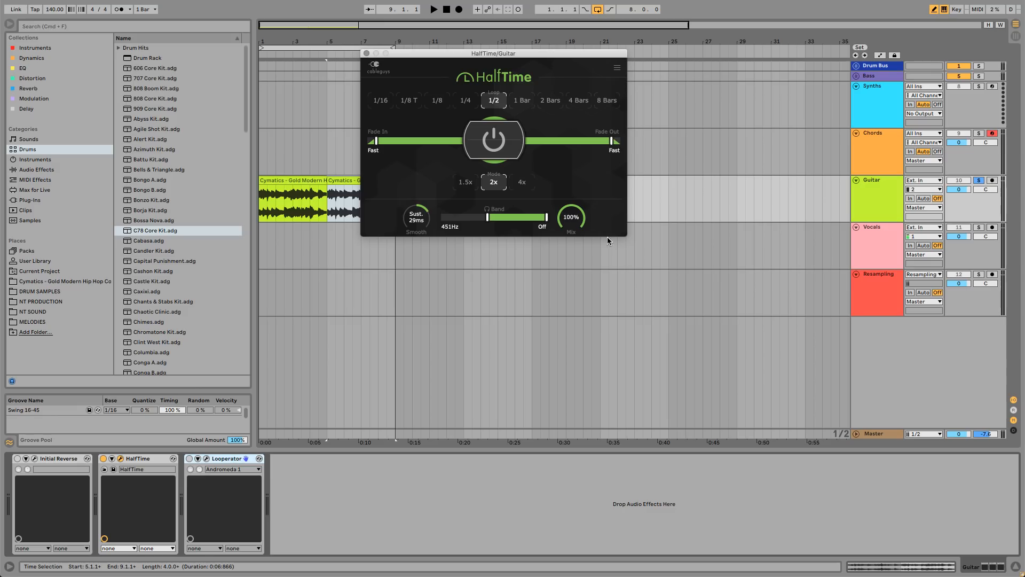
Step: Set the lower frequency limit of HalfTime's band range to Off
{"action": "left_click_drag", "start_coordinate": [487, 217], "coordinate": [441, 217]}
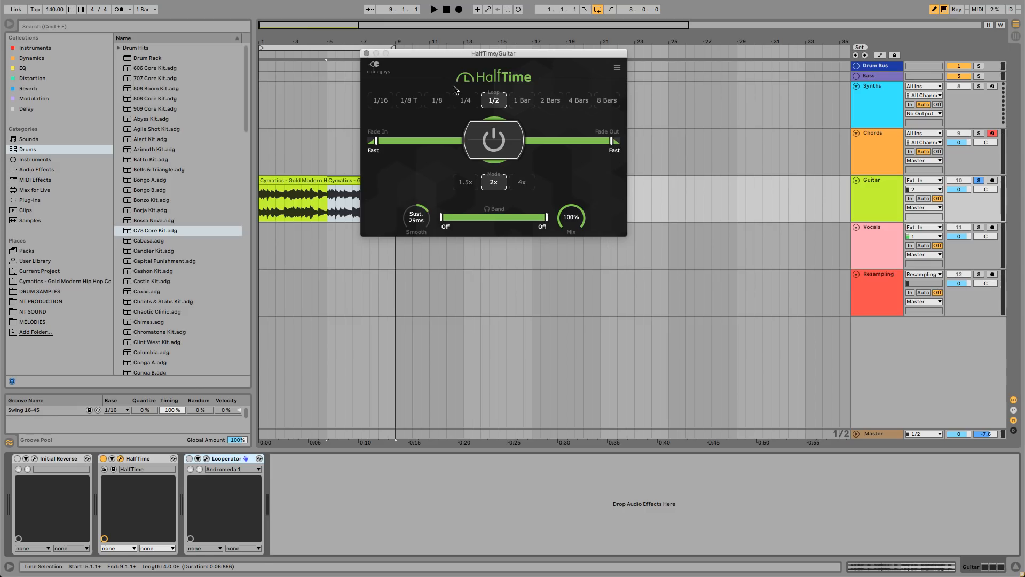
{"action": "left_click_drag", "start_coordinate": [460, 57], "coordinate": [512, 101]}
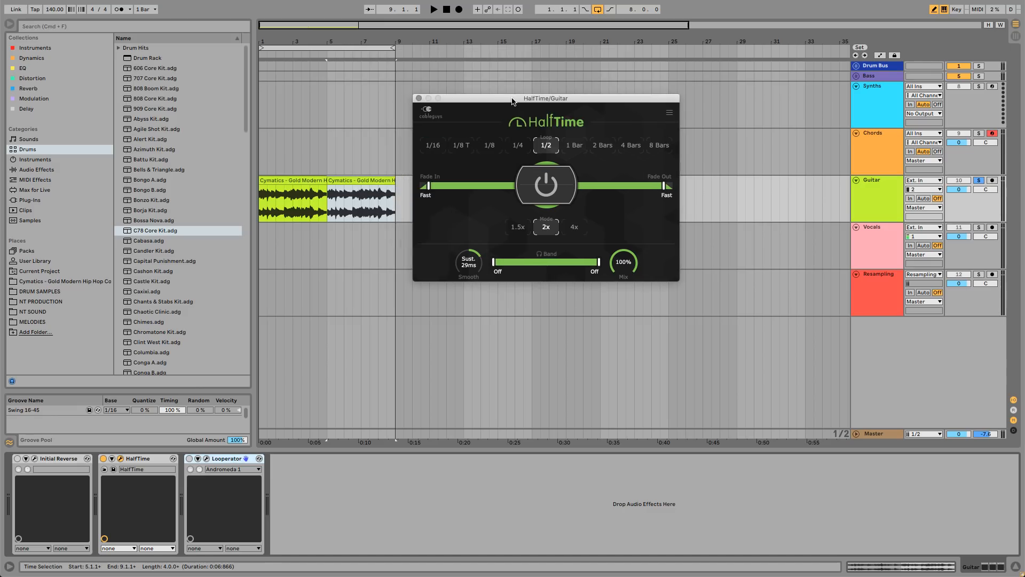
{"action": "left_click", "coordinate": [336, 160]}
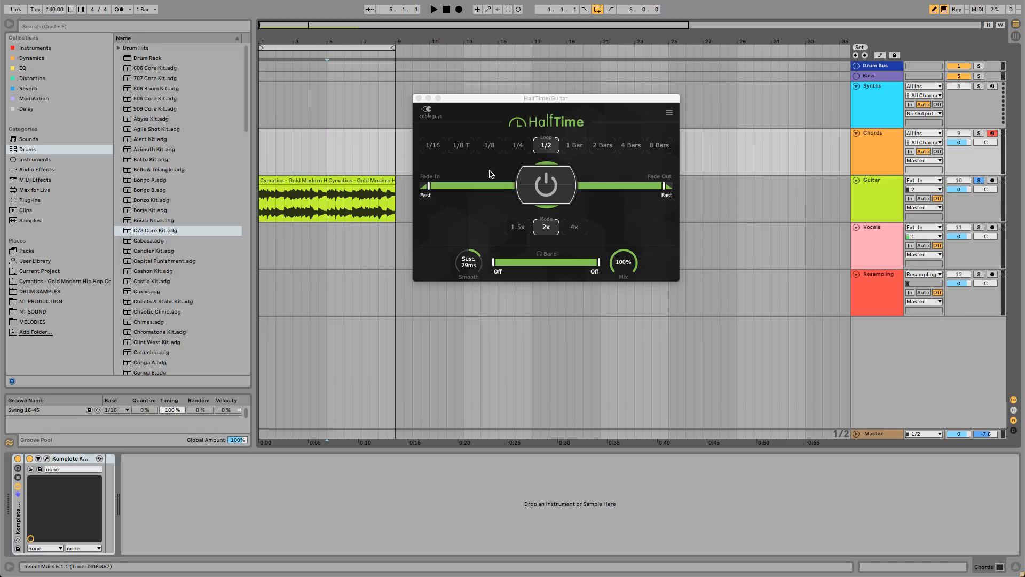
{"action": "left_click_drag", "start_coordinate": [541, 103], "coordinate": [526, 88]}
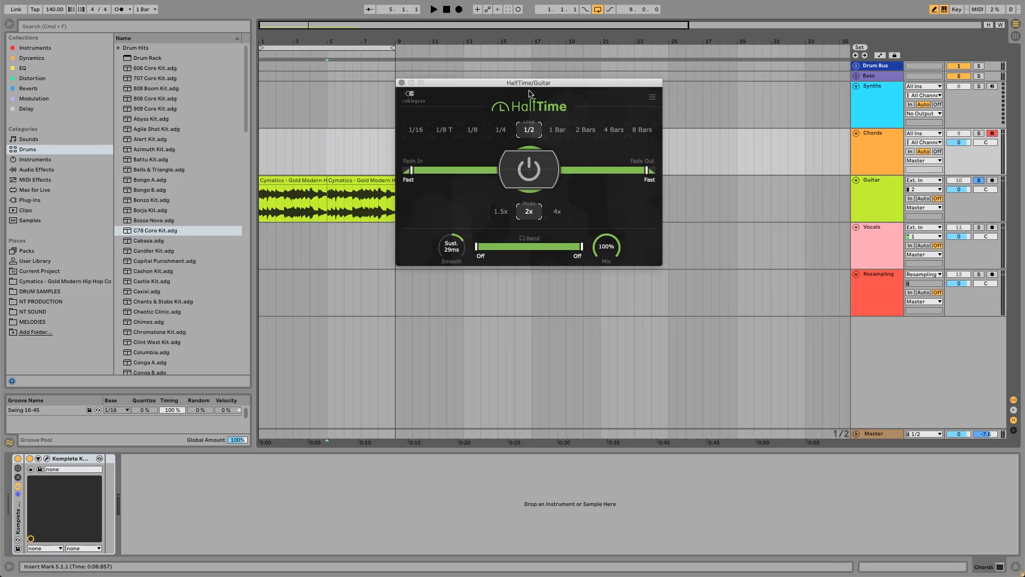
{"action": "left_click_drag", "start_coordinate": [530, 85], "coordinate": [531, 90]}
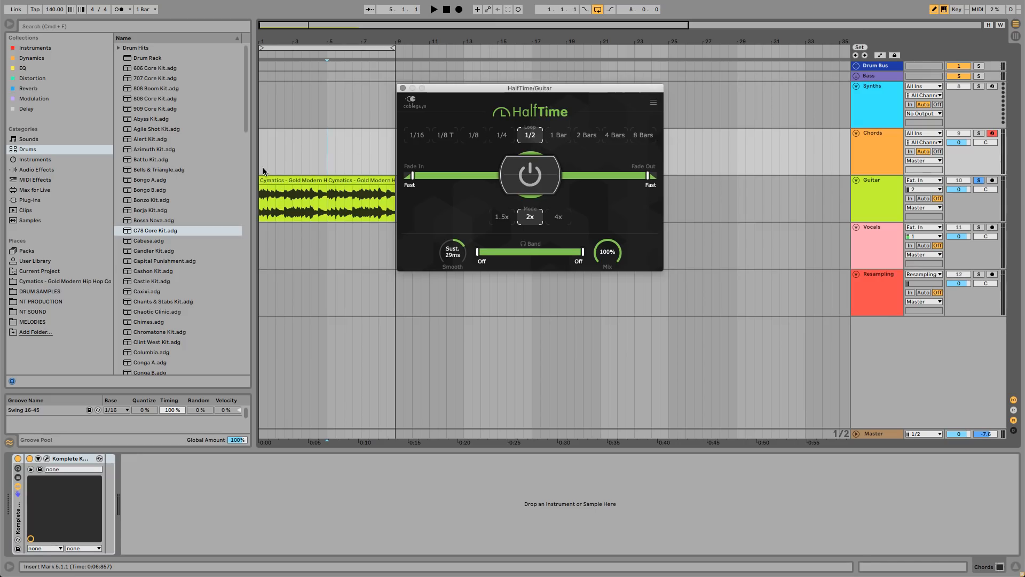
Step: Play the Guitar loop with HalfTime bypassed and again with it active to compare the sound
{"action": "left_click", "coordinate": [886, 194]}
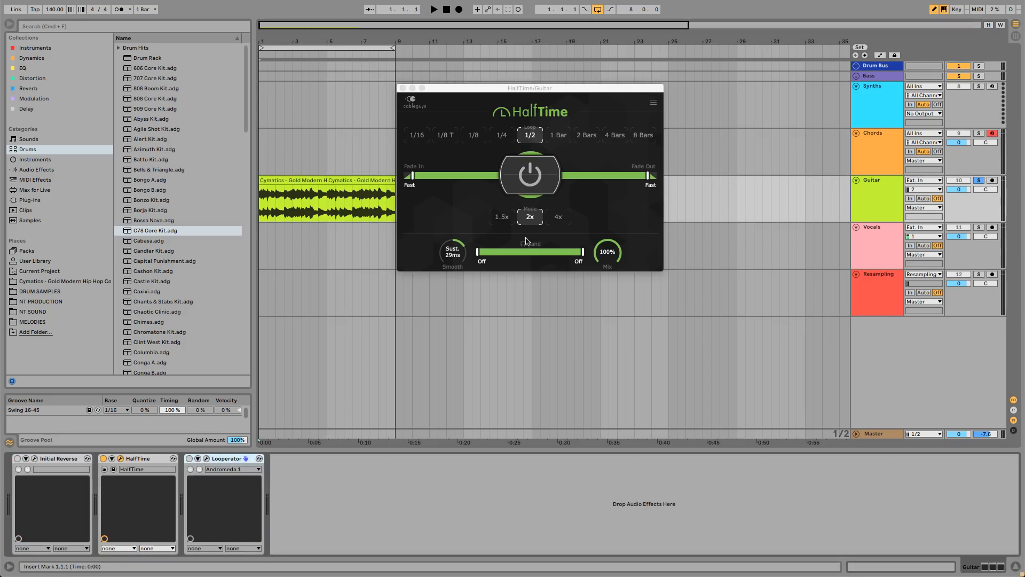
{"action": "left_click", "coordinate": [510, 196]}
{"action": "key", "text": "space"}
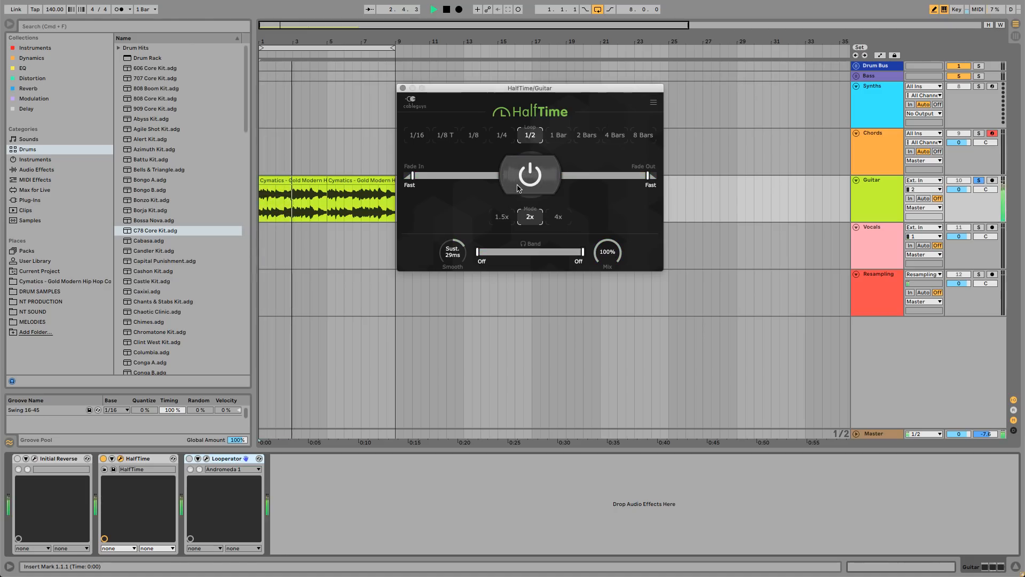
{"action": "key", "text": "space"}
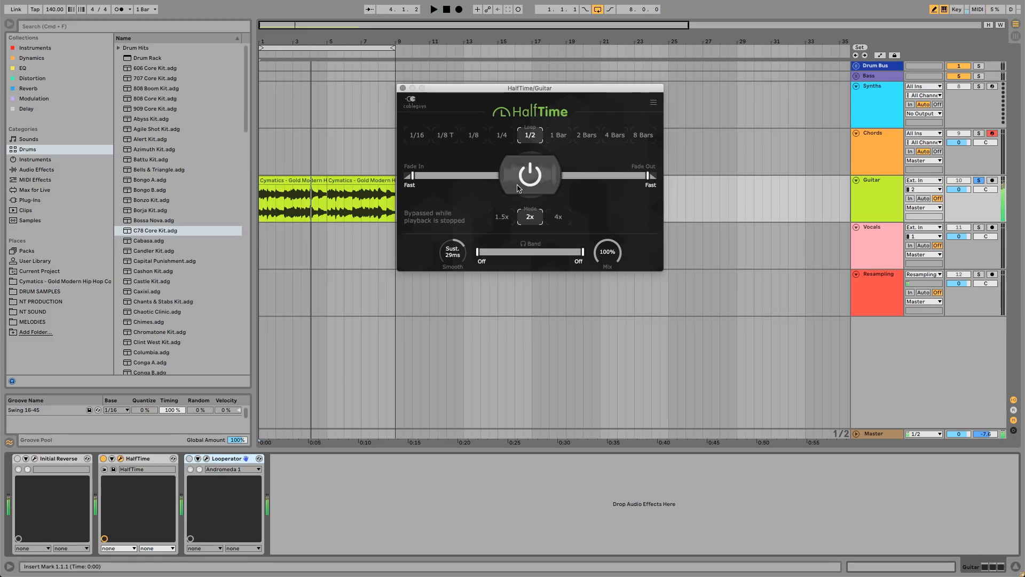
{"action": "key", "text": "space"}
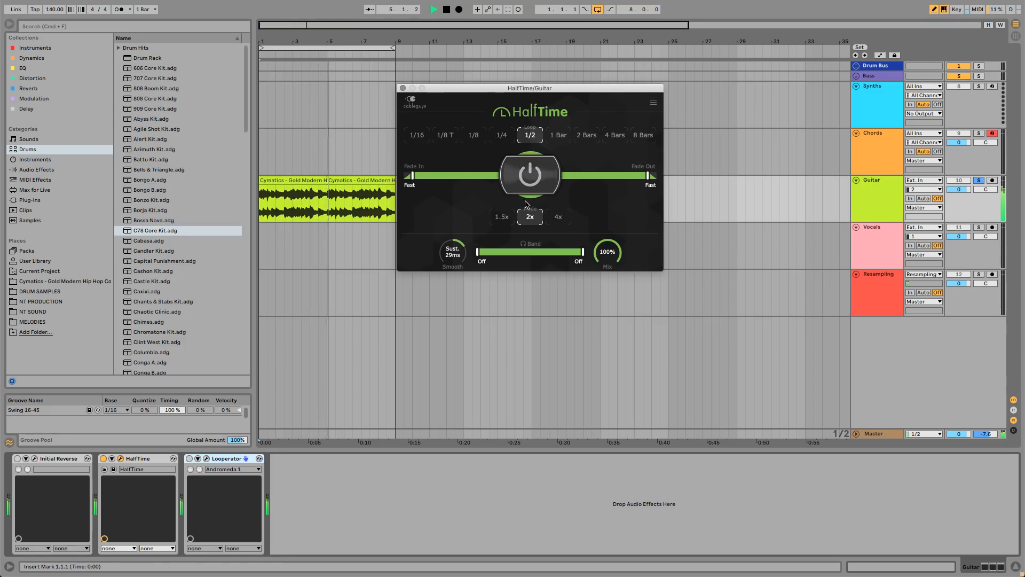
{"action": "key", "text": "space"}
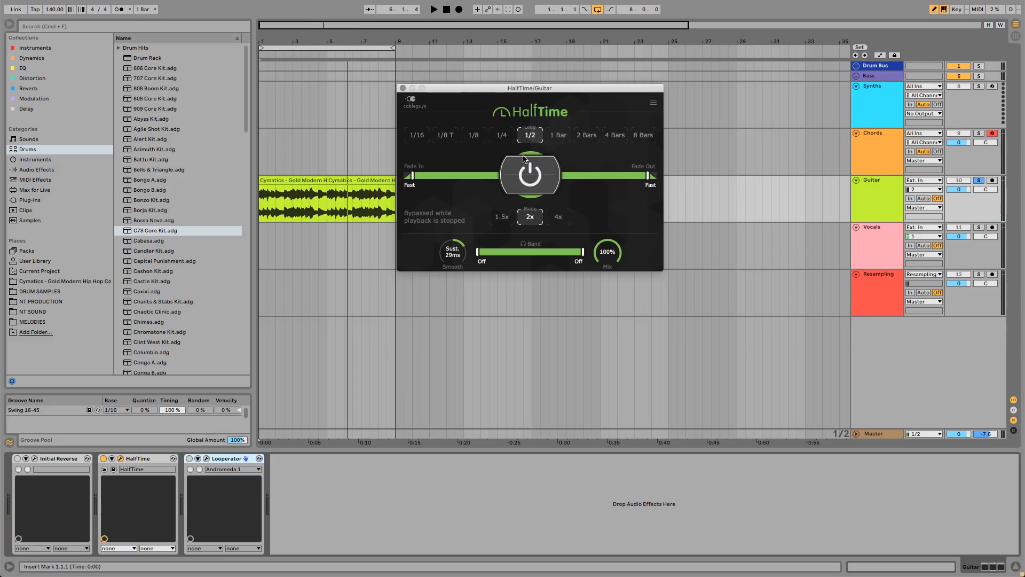
Step: Set HalfTime's loop length to 1 Bar and play the Guitar loop from bar 1
{"action": "left_click", "coordinate": [553, 140]}
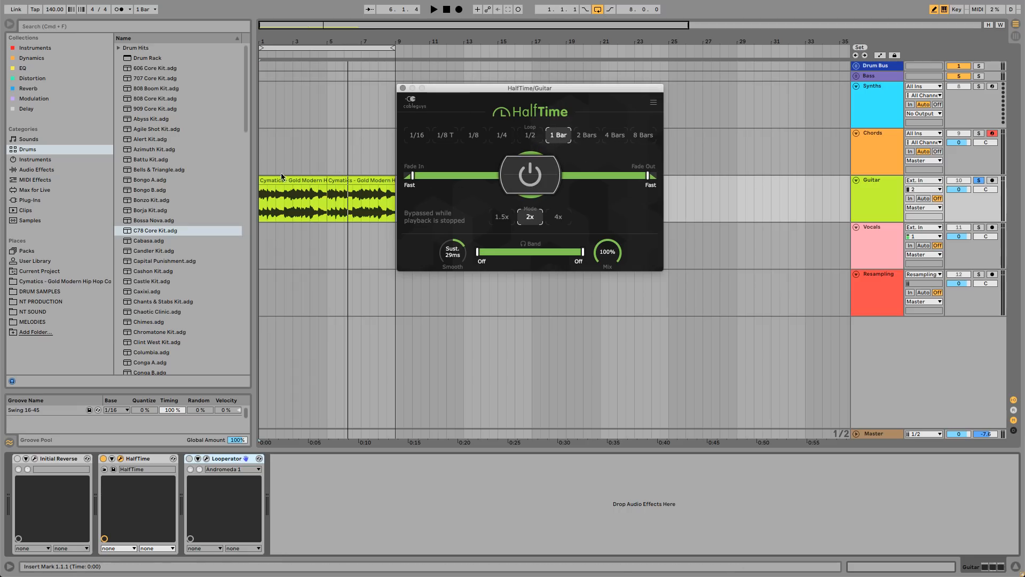
{"action": "left_click_drag", "start_coordinate": [583, 89], "coordinate": [602, 74]}
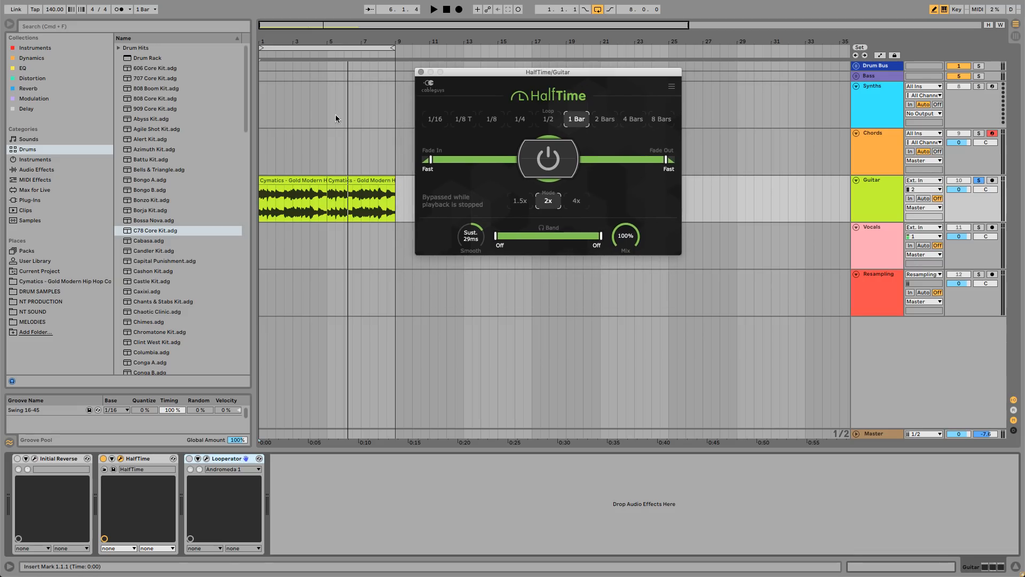
{"action": "left_click", "coordinate": [260, 167]}
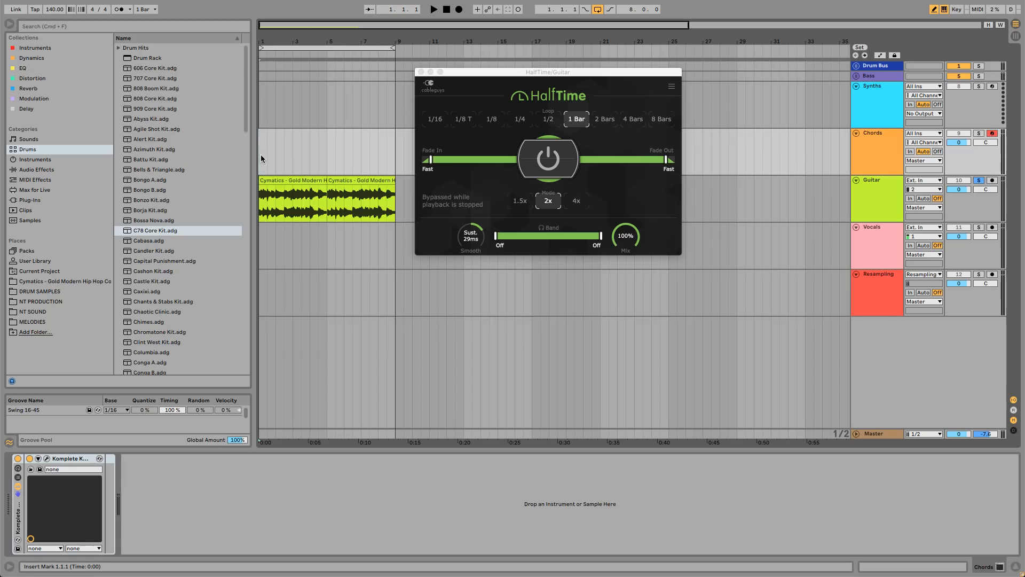
{"action": "left_click", "coordinate": [551, 208]}
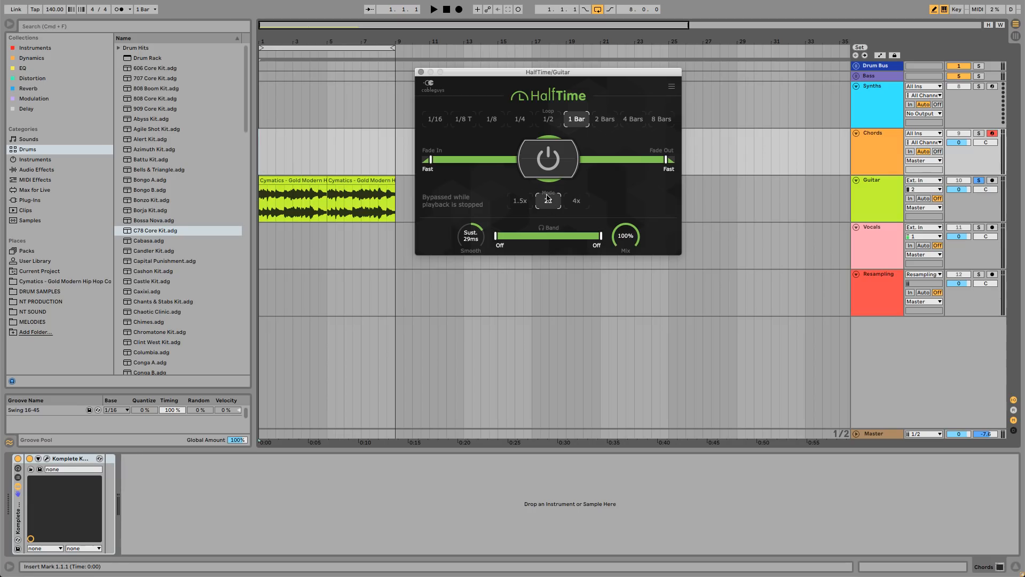
{"action": "key", "text": "space"}
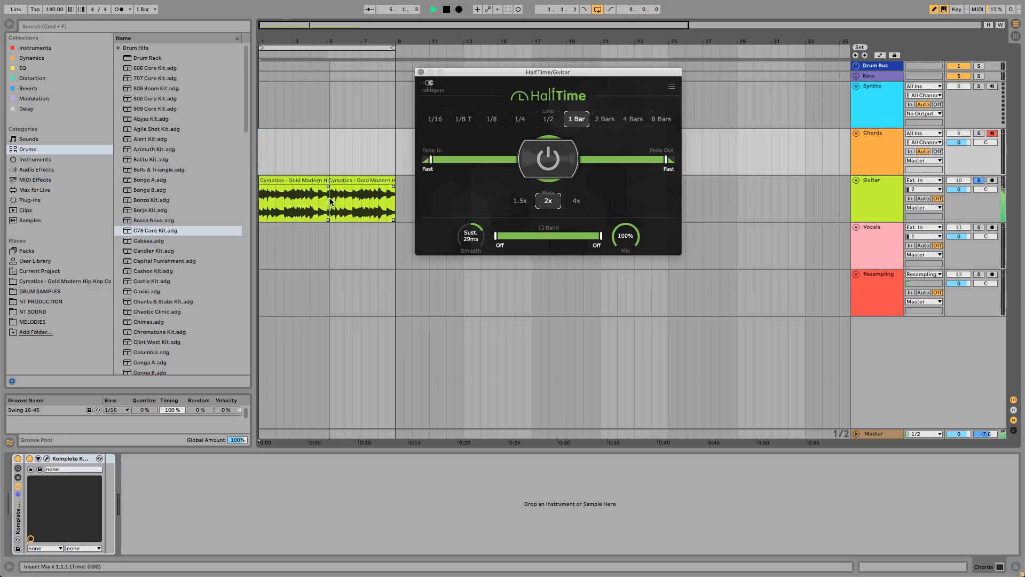
{"action": "key", "text": "space"}
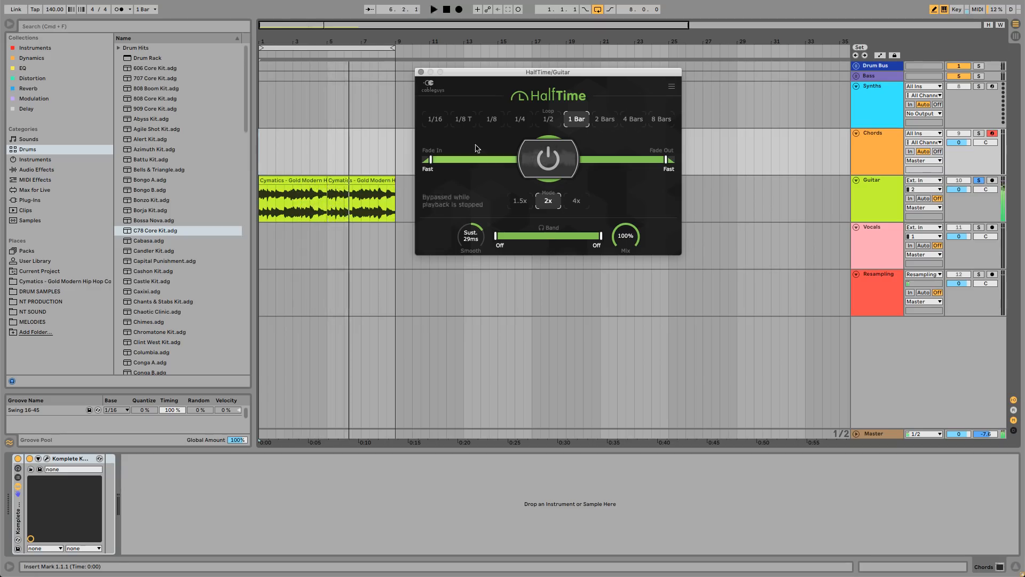
Step: Set HalfTime's loop length to 1/4 and its Smooth amount to 40 ms while playing the Guitar loop
{"action": "left_click", "coordinate": [519, 119]}
{"action": "key", "text": "space"}
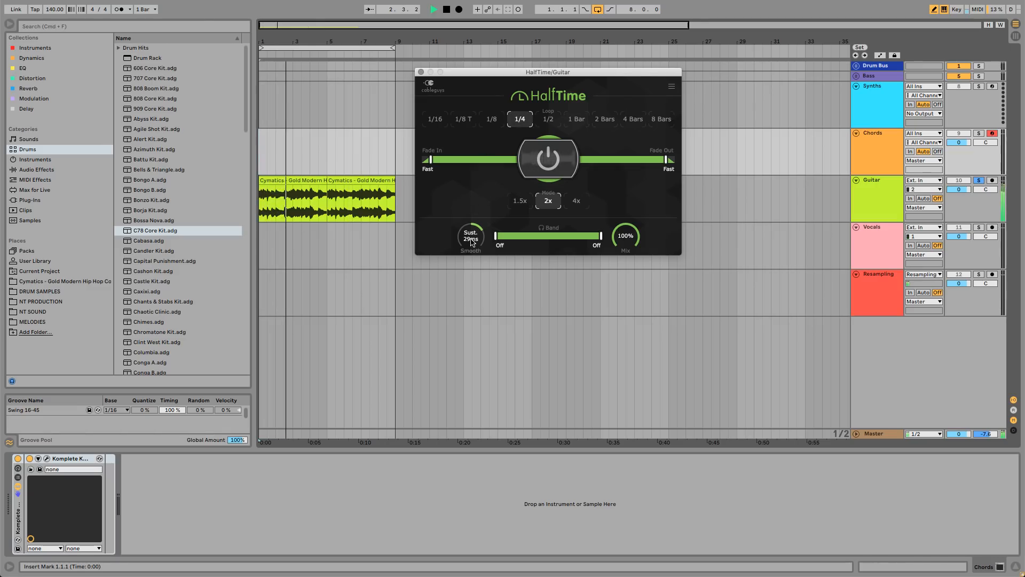
{"action": "left_click_drag", "start_coordinate": [472, 241], "coordinate": [483, 232]}
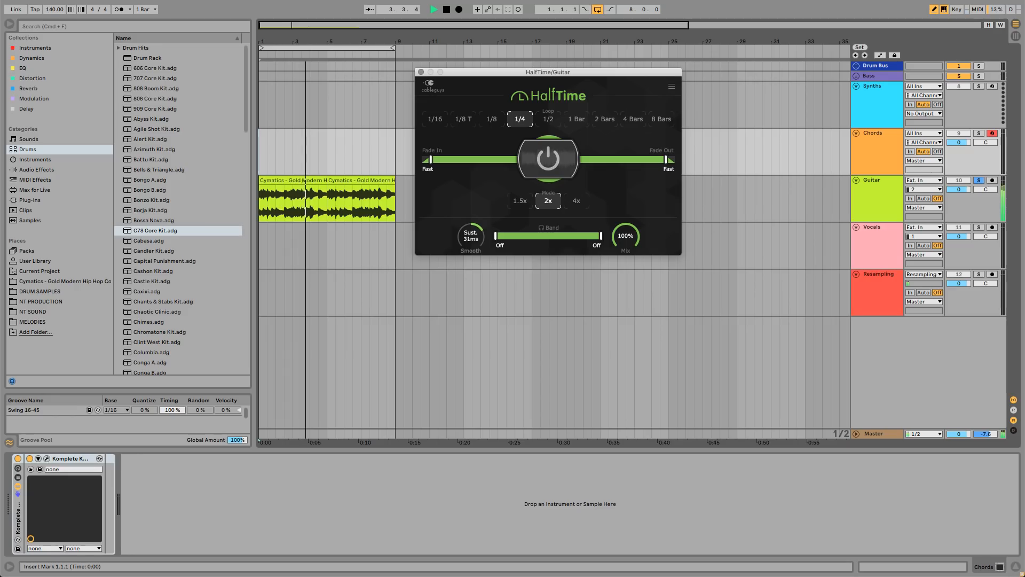
{"action": "key", "text": "space"}
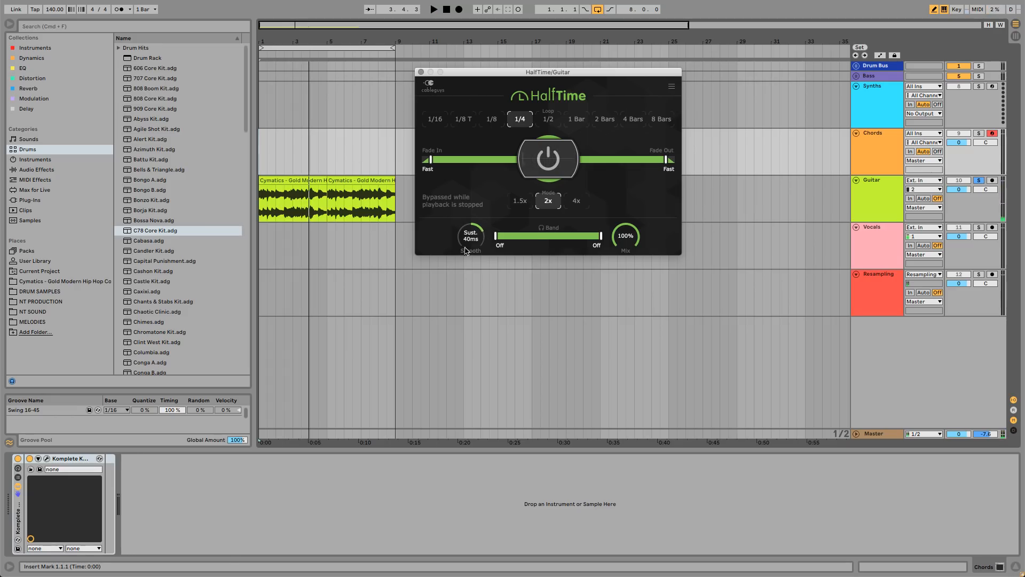
Step: Play the Guitar loop and toggle HalfTime's bypass to compare the 1/4 setting with the dry sound
{"action": "key", "text": "space"}
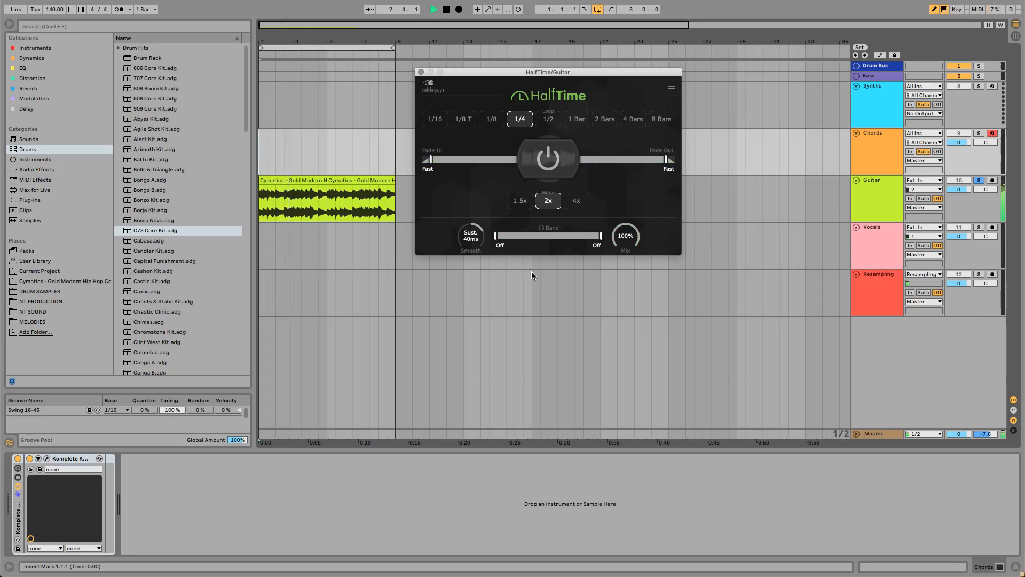
{"action": "left_click", "coordinate": [553, 163]}
{"action": "left_click", "coordinate": [553, 163]}
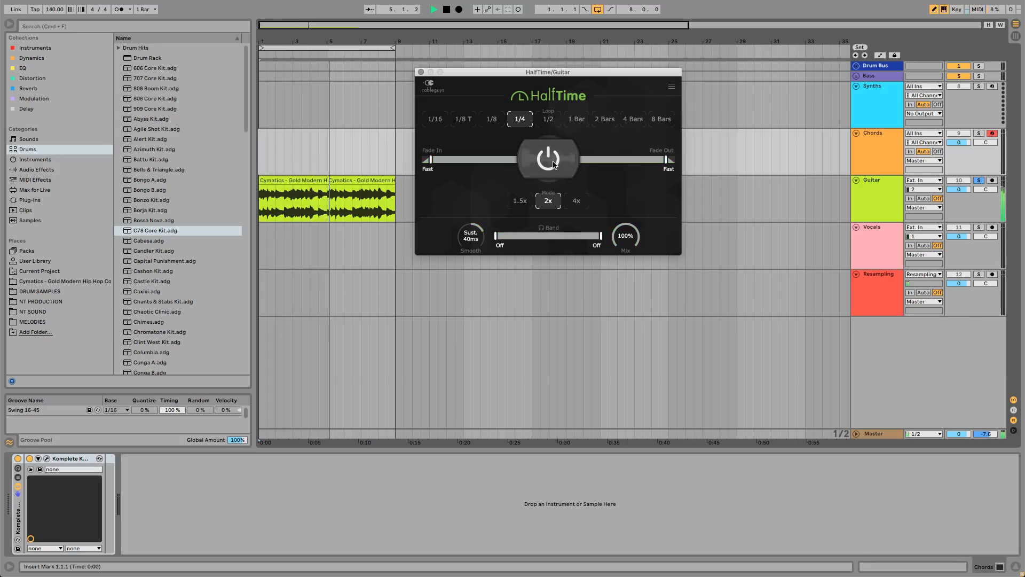
Step: Reactivate HalfTime on the Guitar loop and audition loop lengths of 1/2 and 1 Bar, stopping playback at the end
{"action": "left_click", "coordinate": [553, 163]}
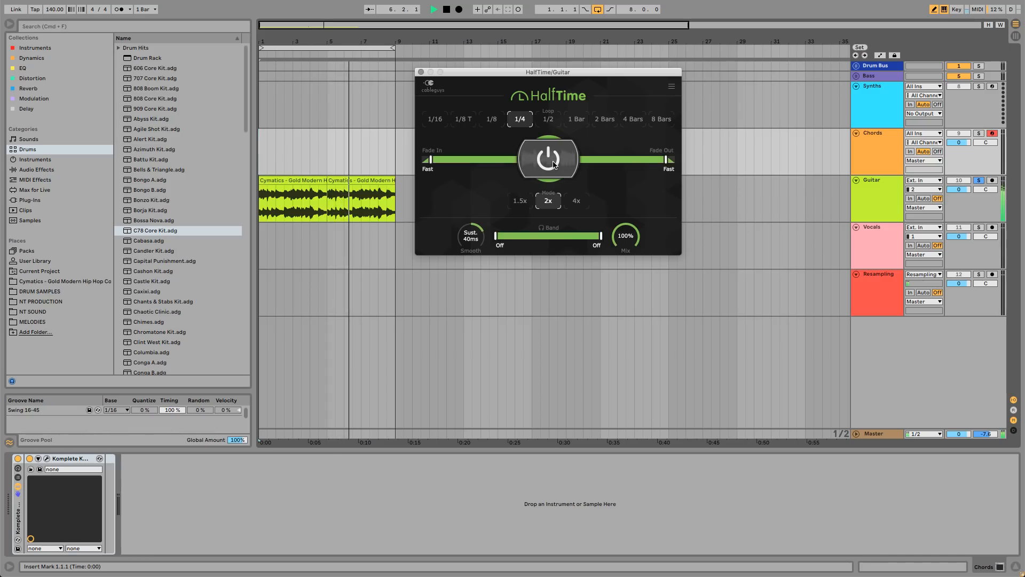
{"action": "left_click", "coordinate": [547, 118]}
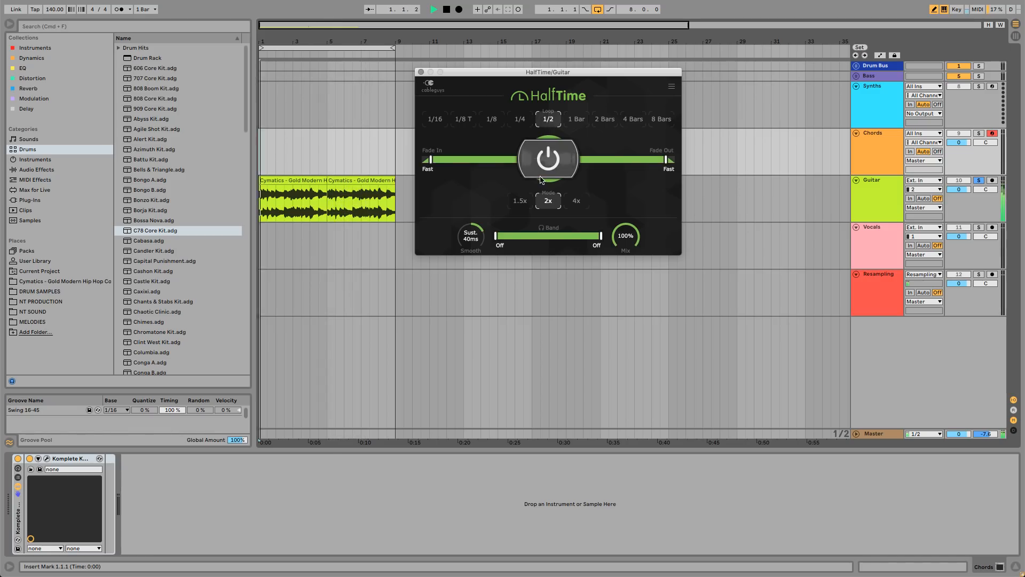
{"action": "left_click", "coordinate": [577, 118]}
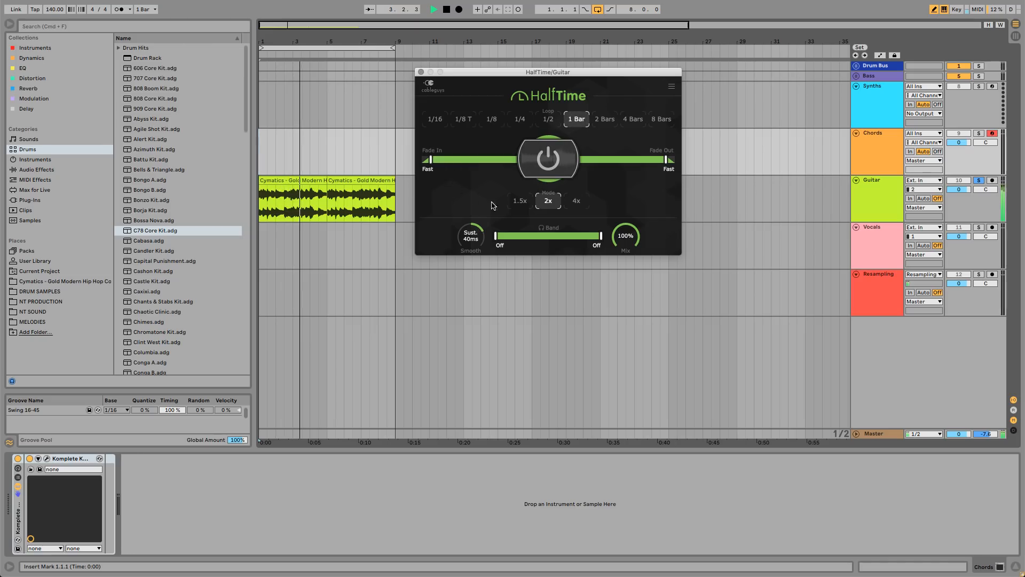
{"action": "key", "text": "space"}
Step: Set HalfTime's mode to 4x and play the Guitar loop, comparing loop lengths of 1/2 and 1/4 and ending on 1/2
{"action": "left_click", "coordinate": [577, 202]}
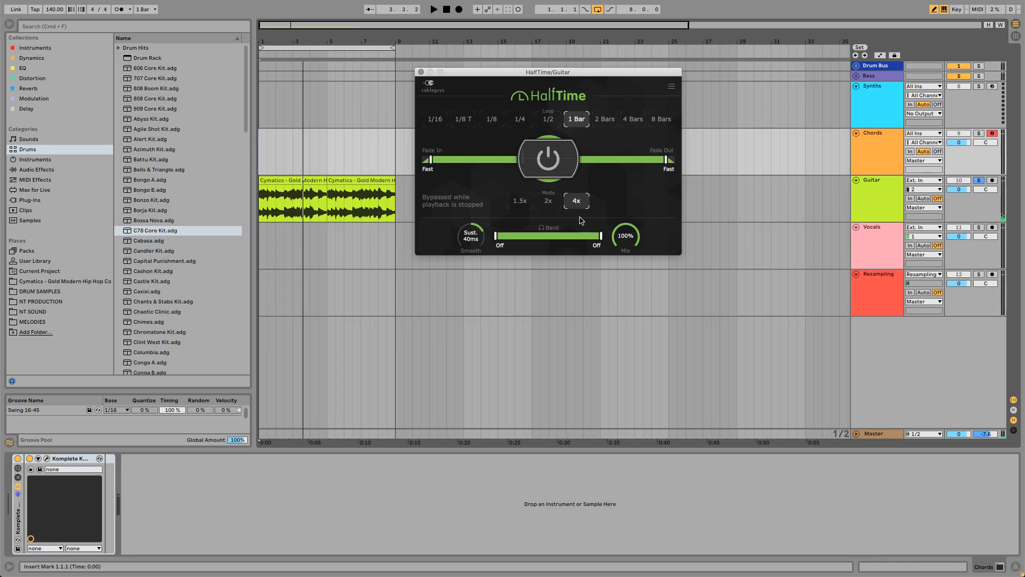
{"action": "key", "text": "space"}
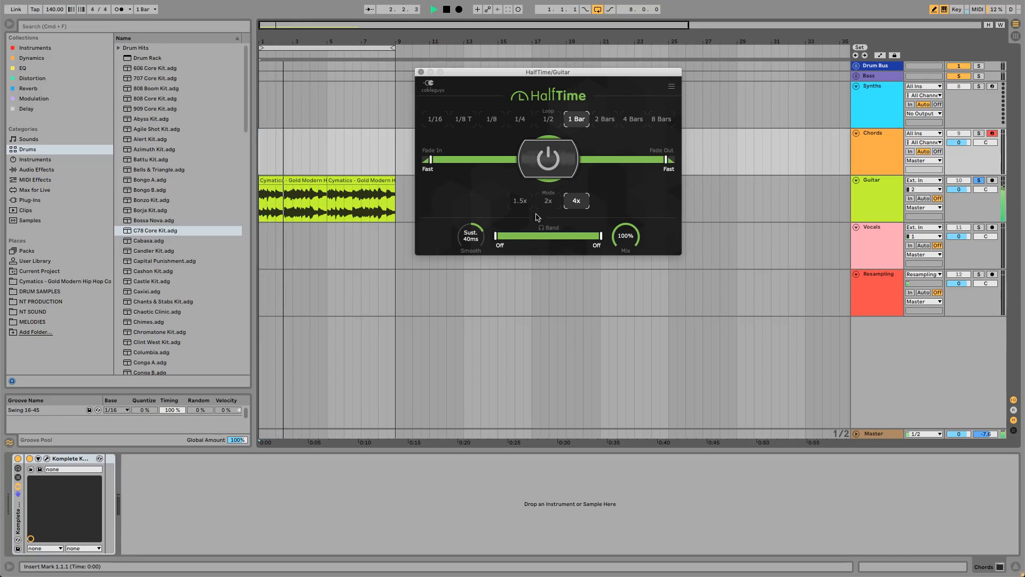
{"action": "left_click", "coordinate": [548, 119]}
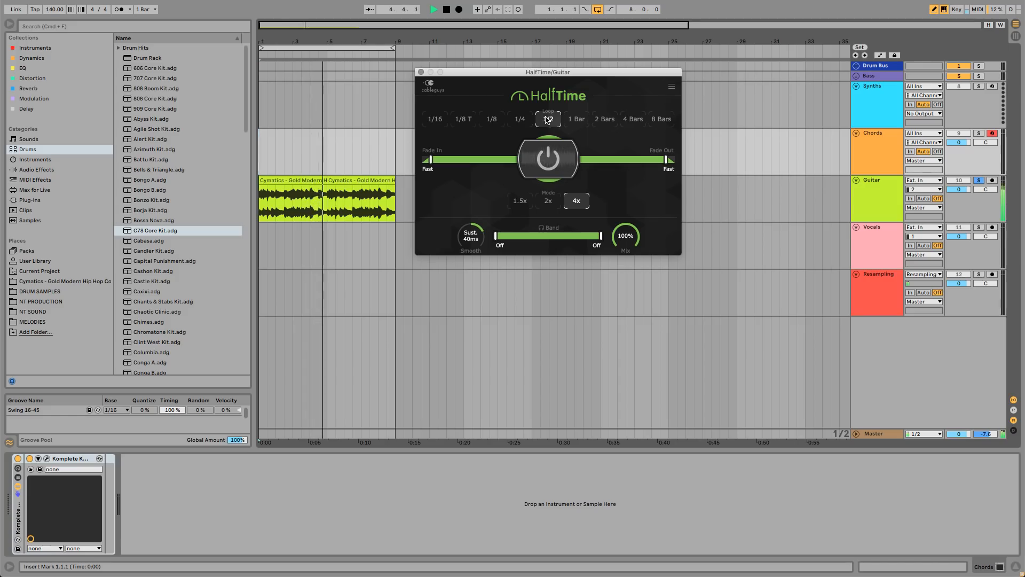
{"action": "left_click", "coordinate": [511, 127]}
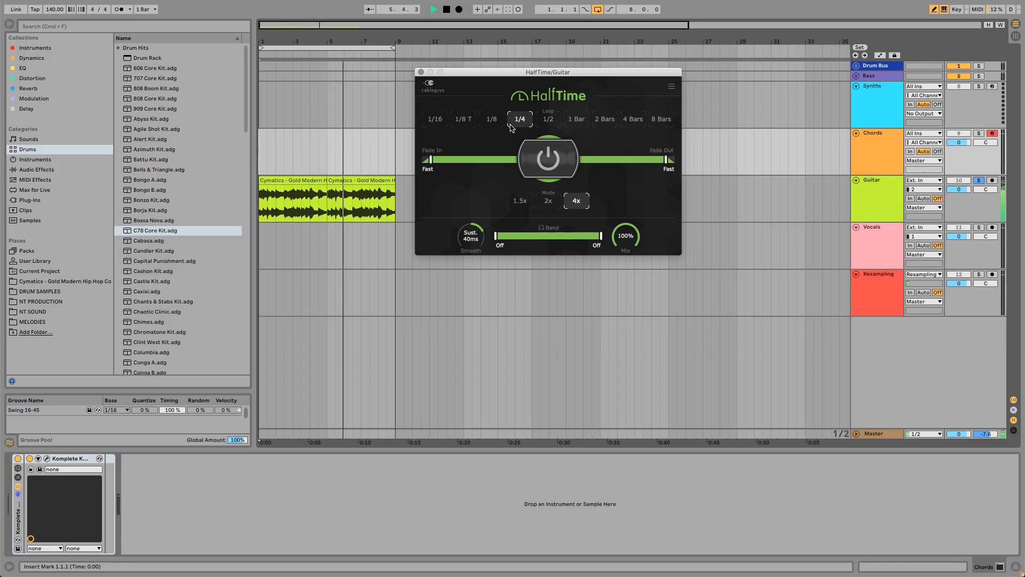
{"action": "left_click", "coordinate": [543, 120]}
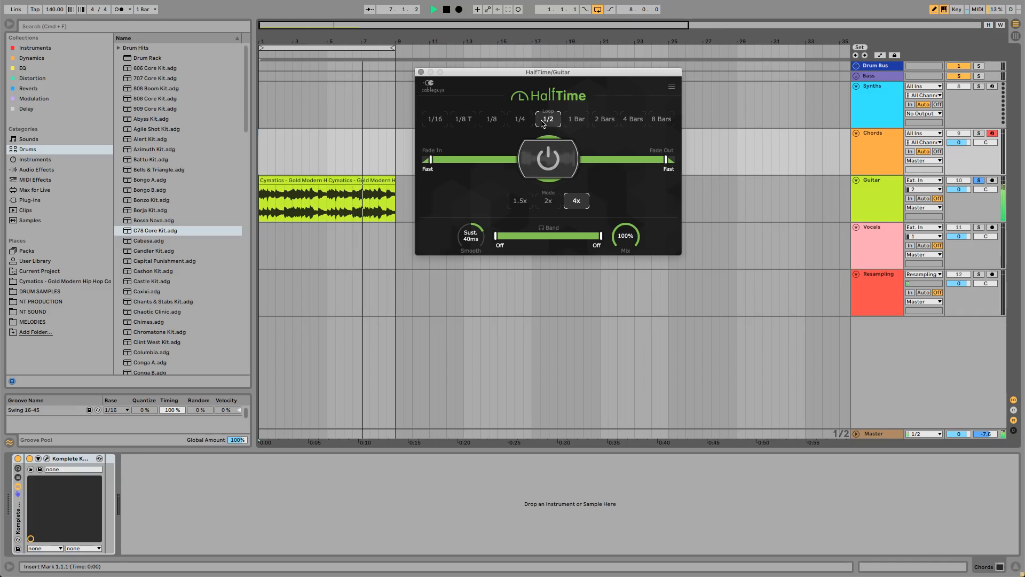
Step: Set HalfTime's mode to 2x and play the Guitar loop with different Smooth amounts, including 235 ms and 47 ms
{"action": "left_click", "coordinate": [547, 205]}
{"action": "key", "text": "space"}
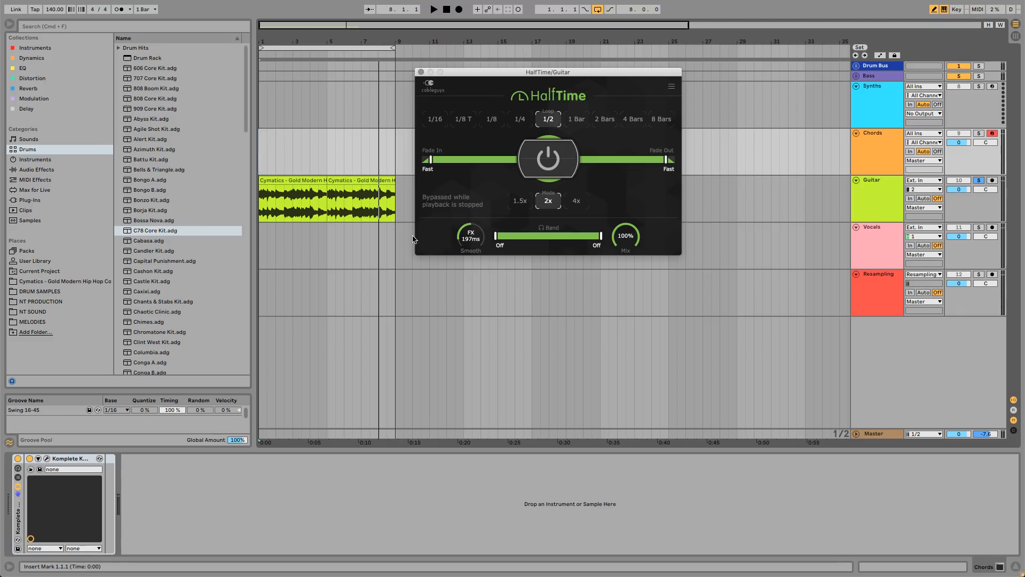
{"action": "key", "text": "space"}
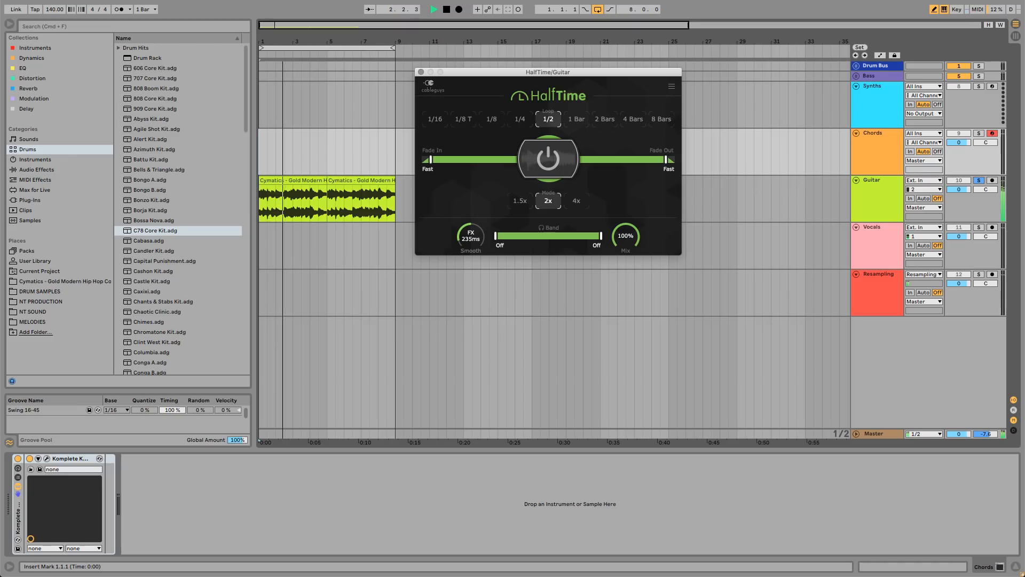
{"action": "key", "text": "space"}
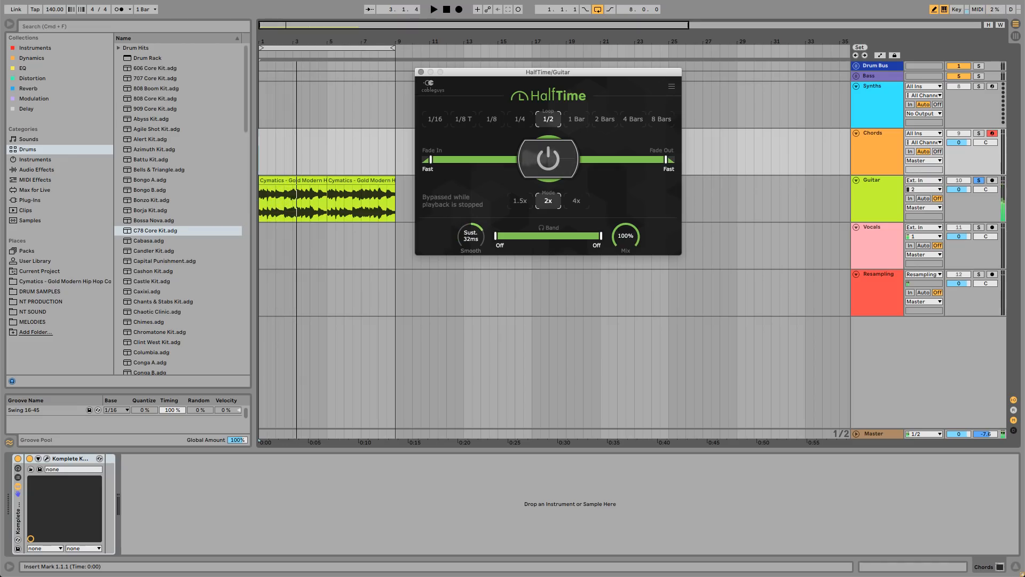
{"action": "key", "text": "space"}
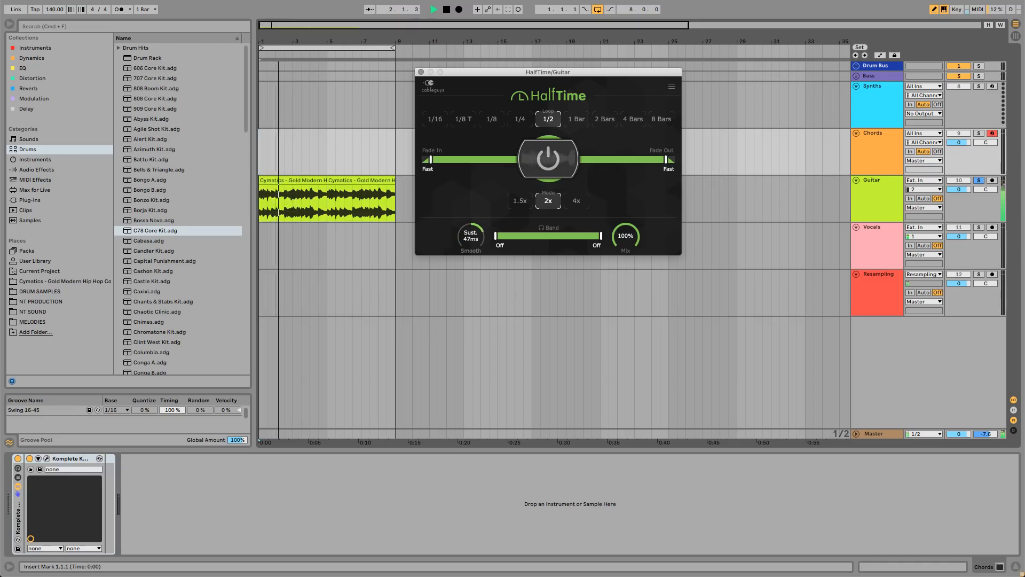
Step: Raise HalfTime's Smooth amount to Swell 500 ms and play the Guitar loop
{"action": "left_click_drag", "start_coordinate": [468, 237], "coordinate": [469, 185]}
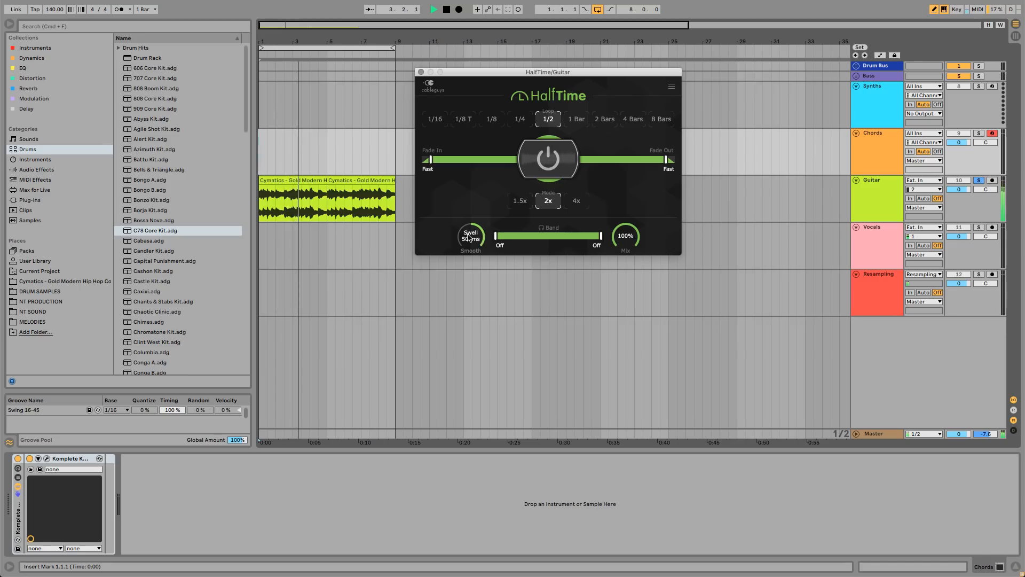
{"action": "key", "text": "space"}
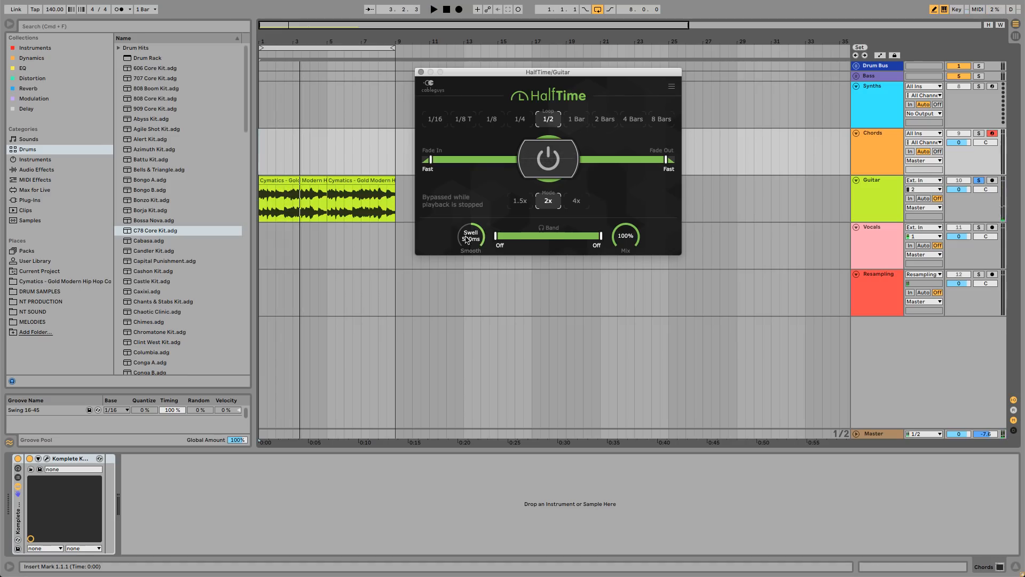
{"action": "key", "text": "space"}
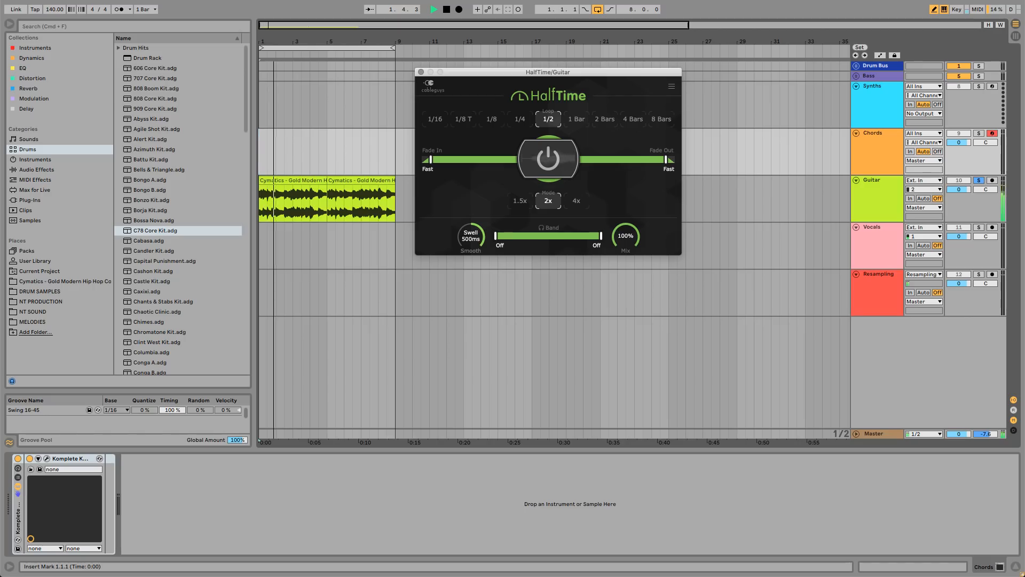
Step: Lower HalfTime's Smooth amount to 10 ms, stop playback and reposition the plug-in window
{"action": "left_click_drag", "start_coordinate": [469, 238], "coordinate": [468, 299]}
{"action": "key", "text": "space"}
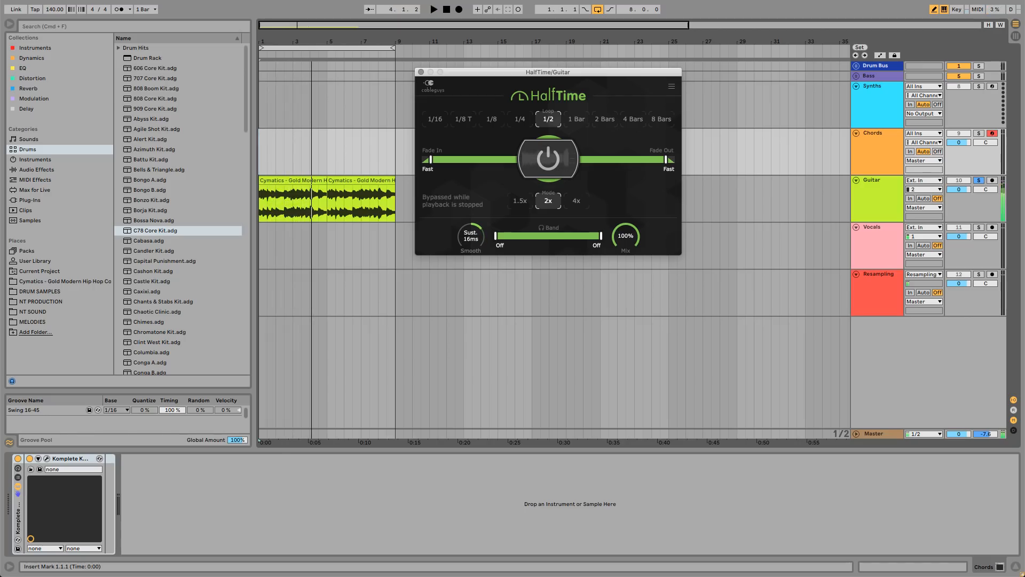
{"action": "left_click_drag", "start_coordinate": [493, 73], "coordinate": [481, 71]}
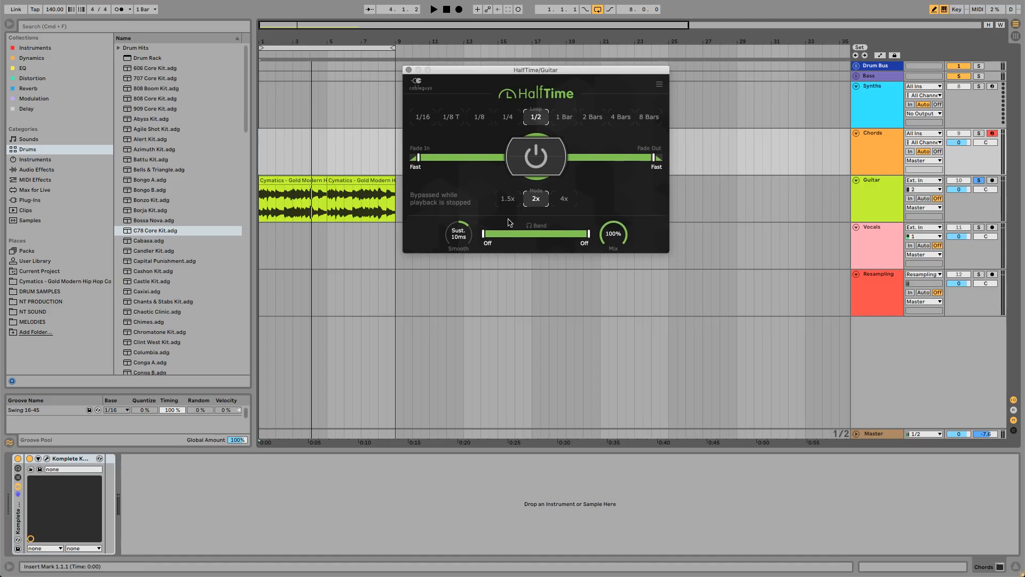
Step: Set HalfTime's mode to 1.5x and play the Guitar loop against the metronome, trying loop lengths of 1/4 and 1 Bar
{"action": "left_click", "coordinate": [507, 199]}
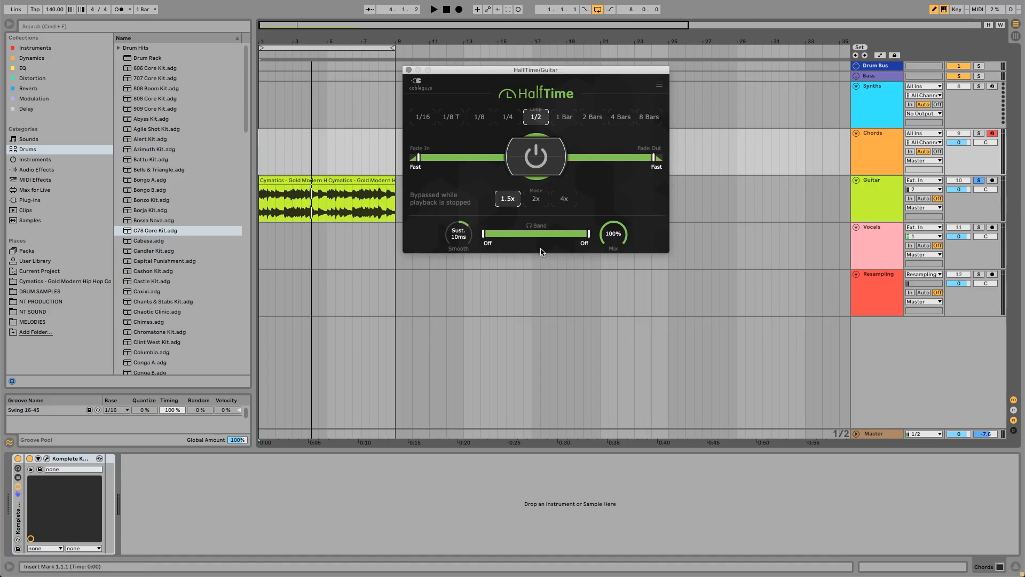
{"action": "left_click", "coordinate": [260, 170]}
{"action": "key", "text": "space"}
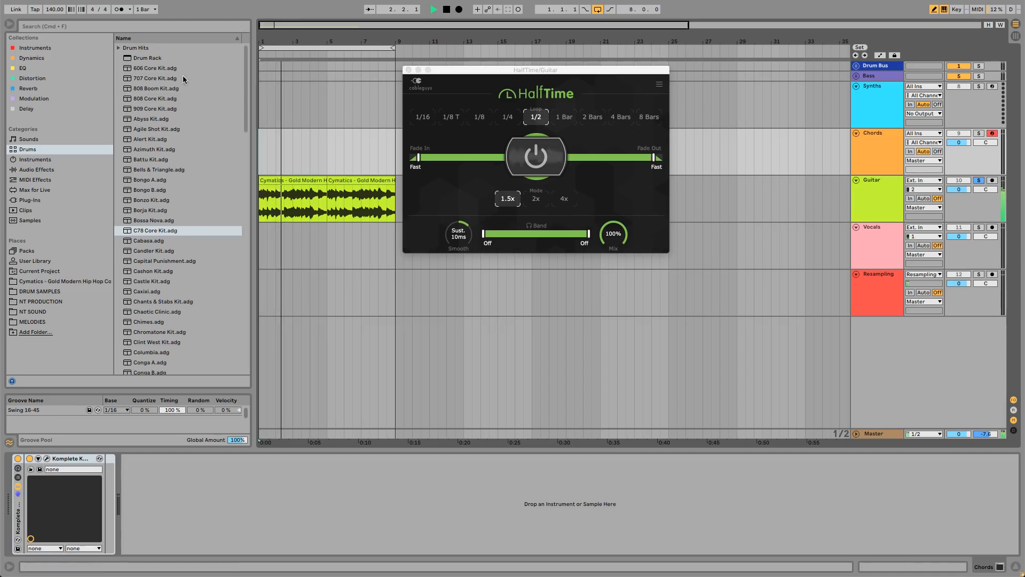
{"action": "left_click", "coordinate": [118, 10]}
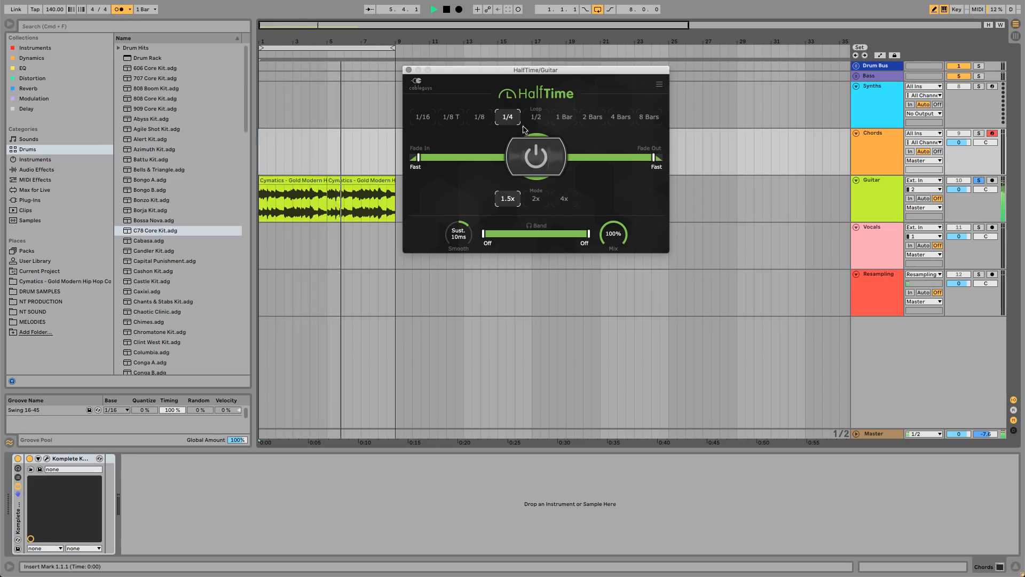
{"action": "left_click", "coordinate": [561, 121]}
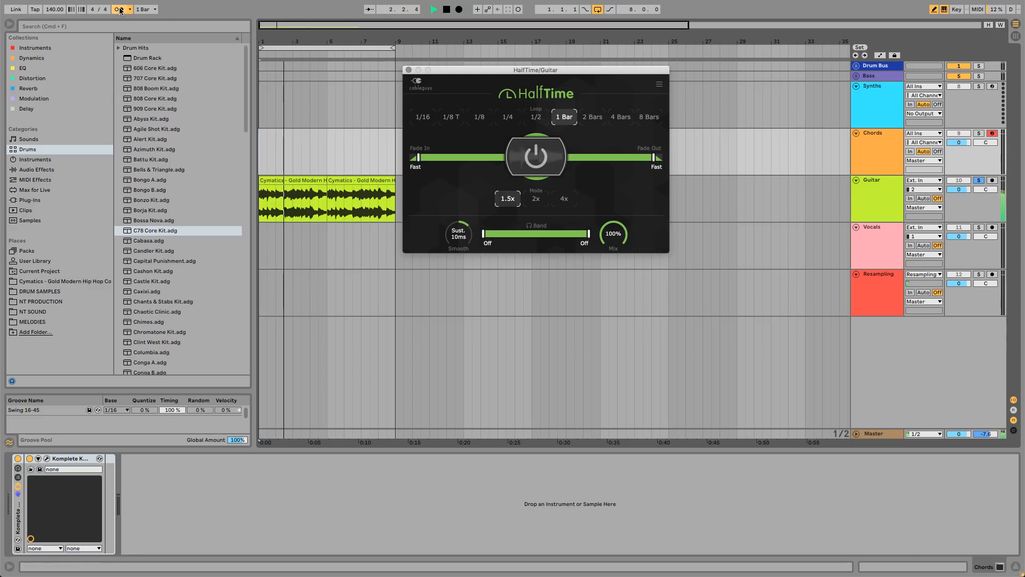
{"action": "key", "text": "space"}
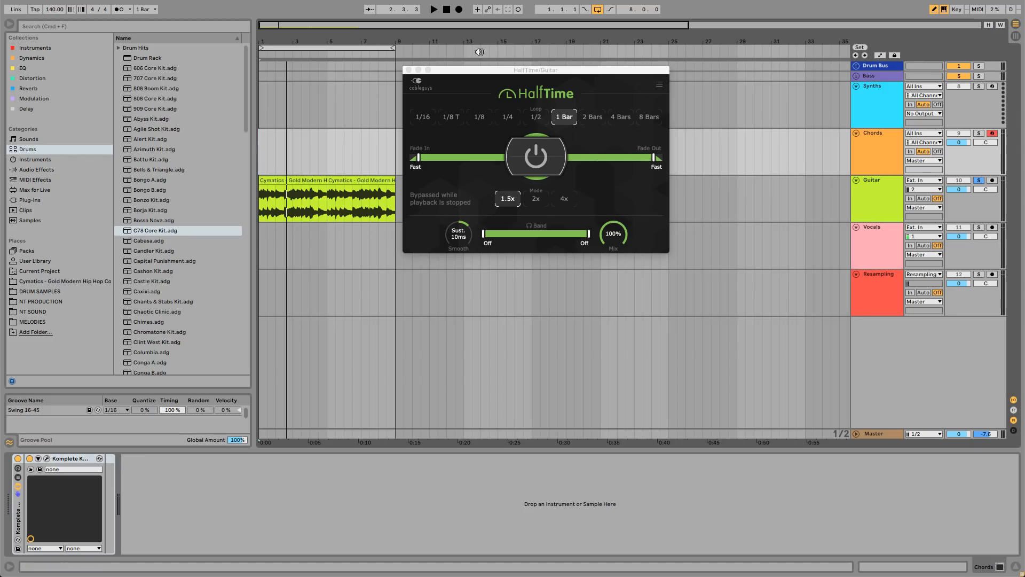
Step: Reposition the HalfTime window, then set its mode to 2x and its loop length to 1/2
{"action": "left_click_drag", "start_coordinate": [487, 69], "coordinate": [501, 61]}
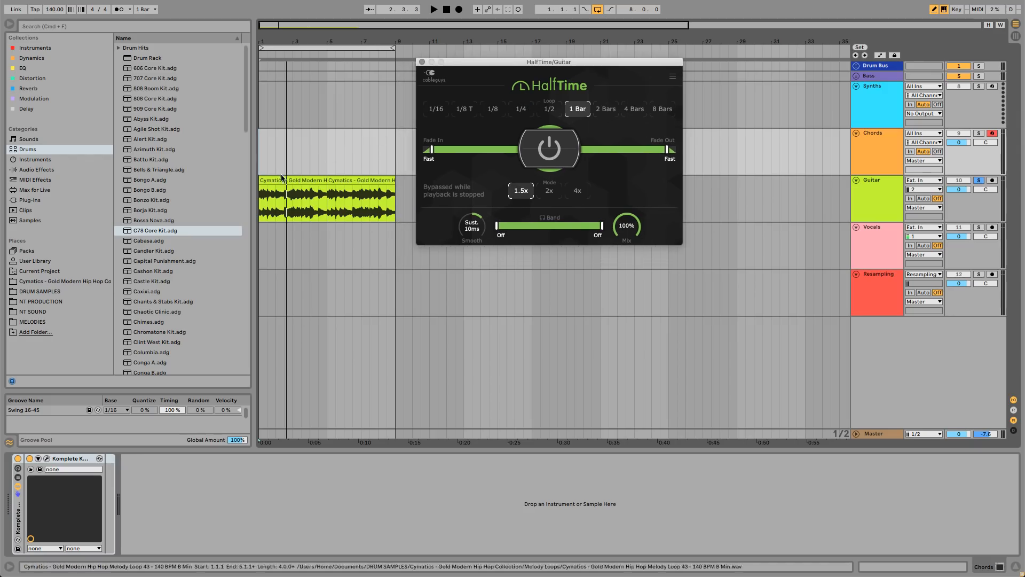
{"action": "left_click", "coordinate": [548, 191]}
{"action": "left_click", "coordinate": [548, 109]}
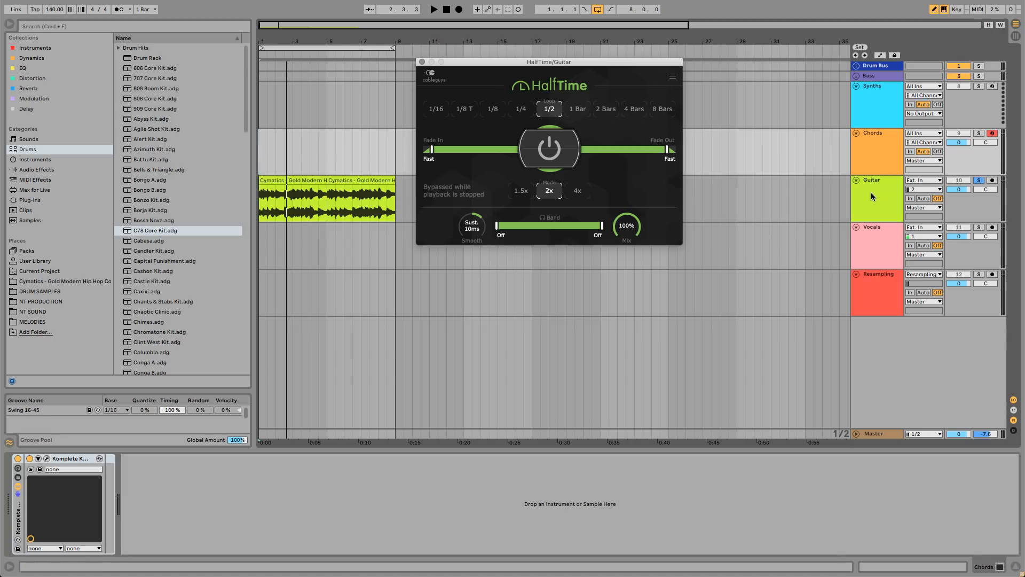
Step: Enable Initial Reverse on the Guitar track, open its window and move it to the end of the effect chain after Looperator
{"action": "left_click", "coordinate": [895, 192]}
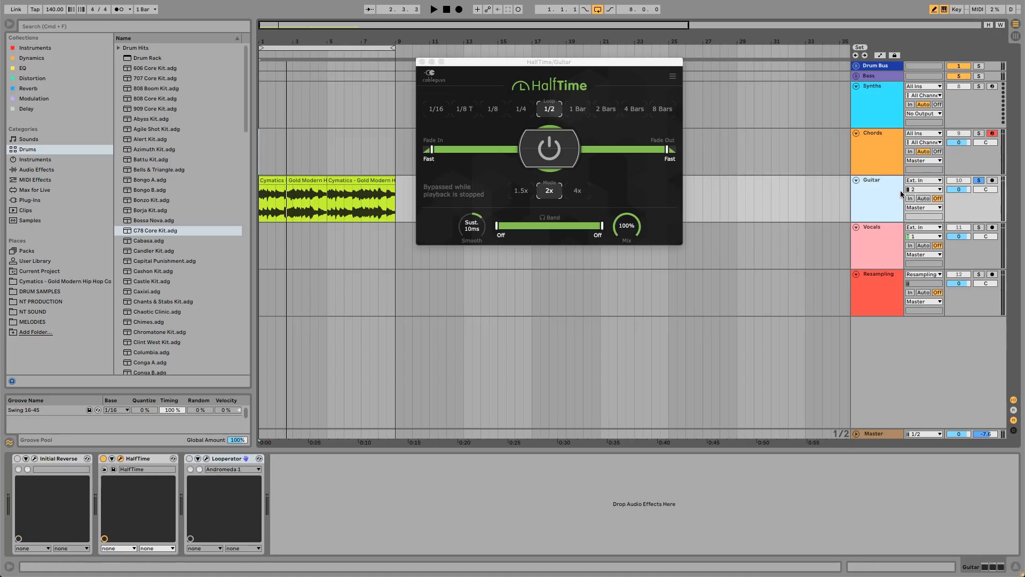
{"action": "left_click", "coordinate": [16, 459]}
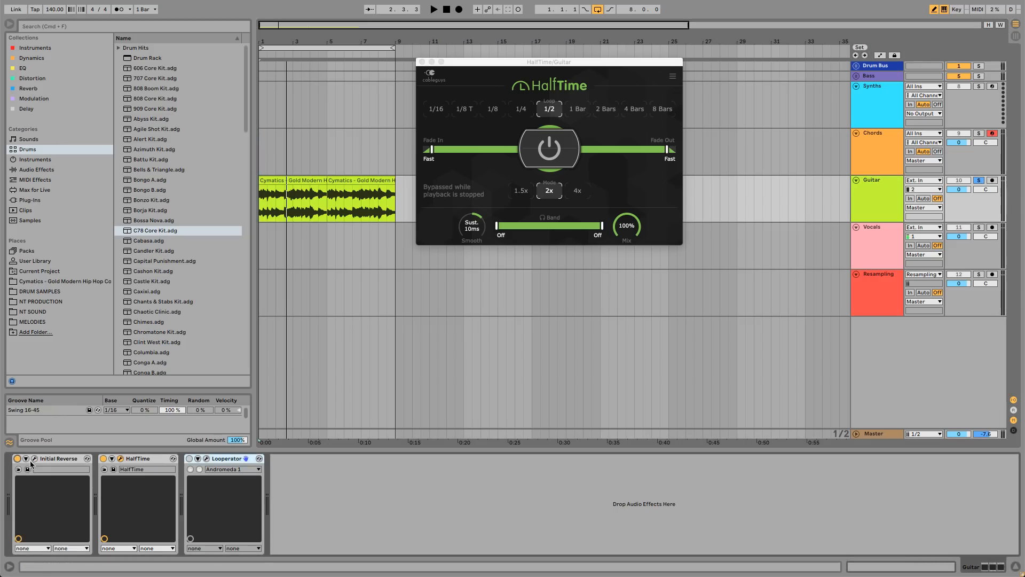
{"action": "left_click", "coordinate": [85, 527]}
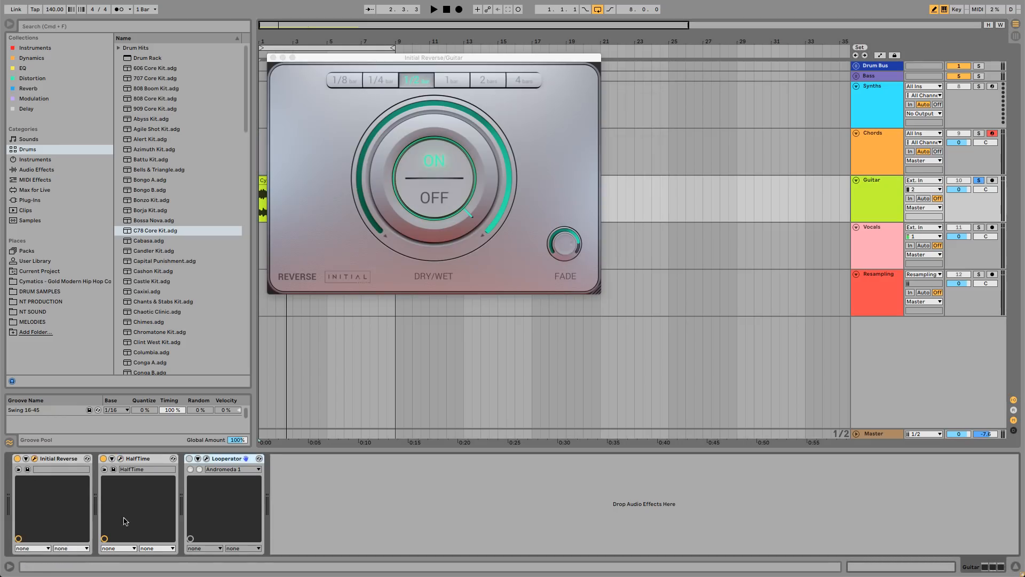
{"action": "left_click_drag", "start_coordinate": [59, 458], "coordinate": [312, 462]}
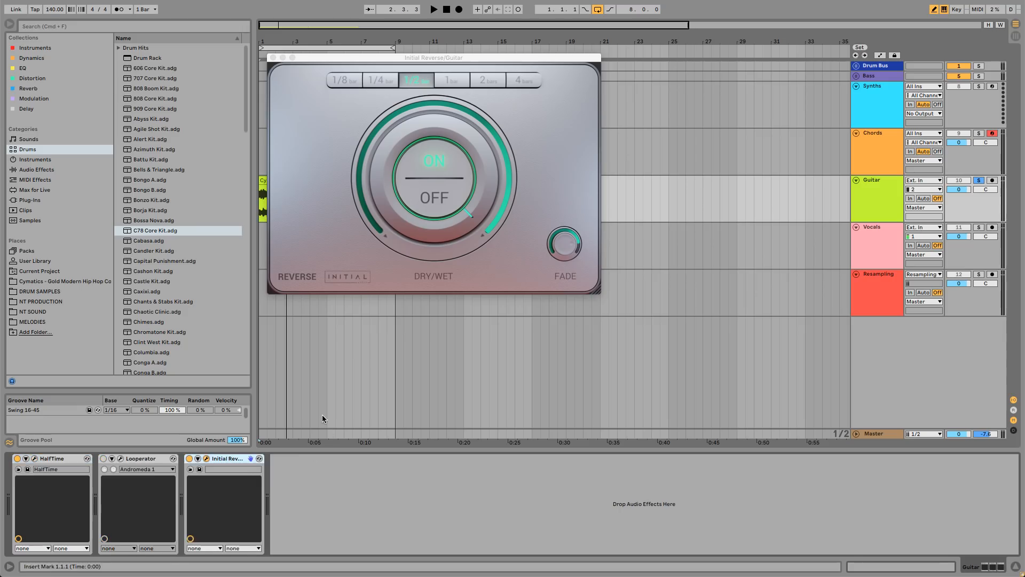
Step: Turn off HalfTime and play the Guitar loop with Reverse off and on to compare the sound
{"action": "left_click", "coordinate": [17, 458]}
{"action": "left_click", "coordinate": [438, 215]}
{"action": "key", "text": "space"}
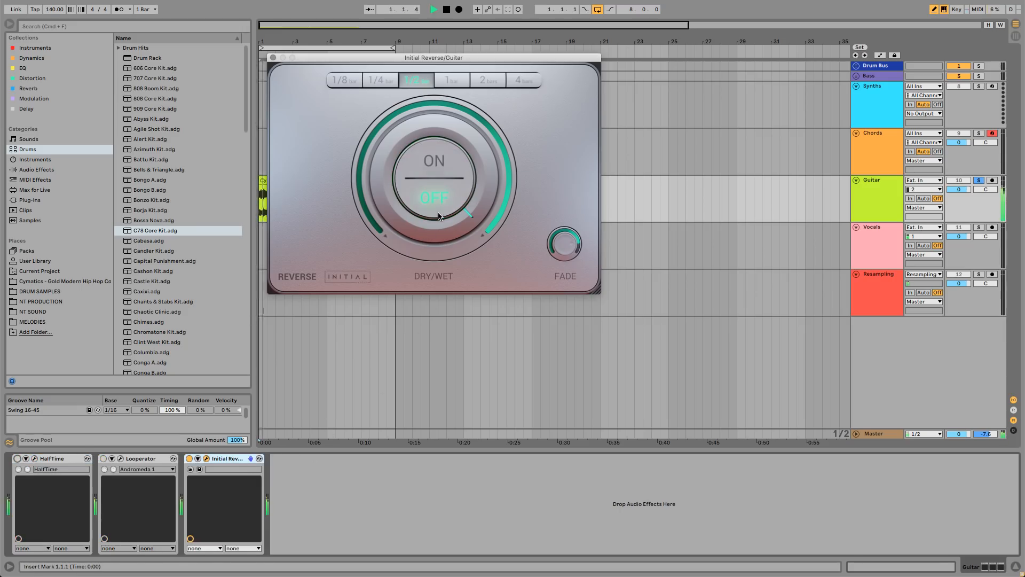
{"action": "left_click", "coordinate": [431, 161]}
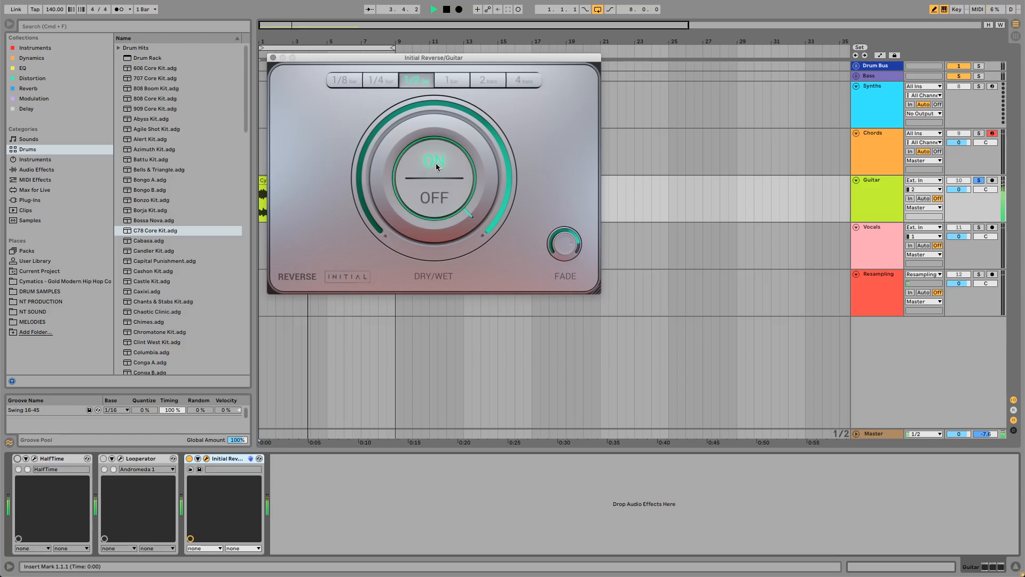
Step: Adjust Reverse's Fade amount and compare the Guitar loop again with Reverse off and on
{"action": "mouse_move", "coordinate": [562, 242]}
{"action": "left_mouse_down"}
{"action": "mouse_move", "coordinate": [559, 280]}
{"action": "mouse_move", "coordinate": [566, 257]}
{"action": "left_mouse_up"}
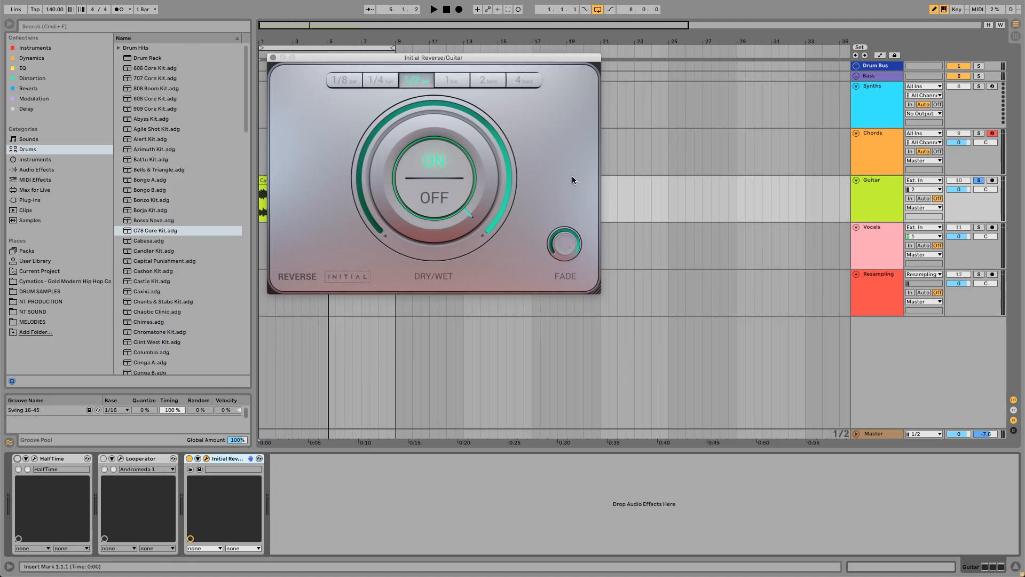
{"action": "left_click", "coordinate": [443, 197]}
{"action": "key", "text": "space"}
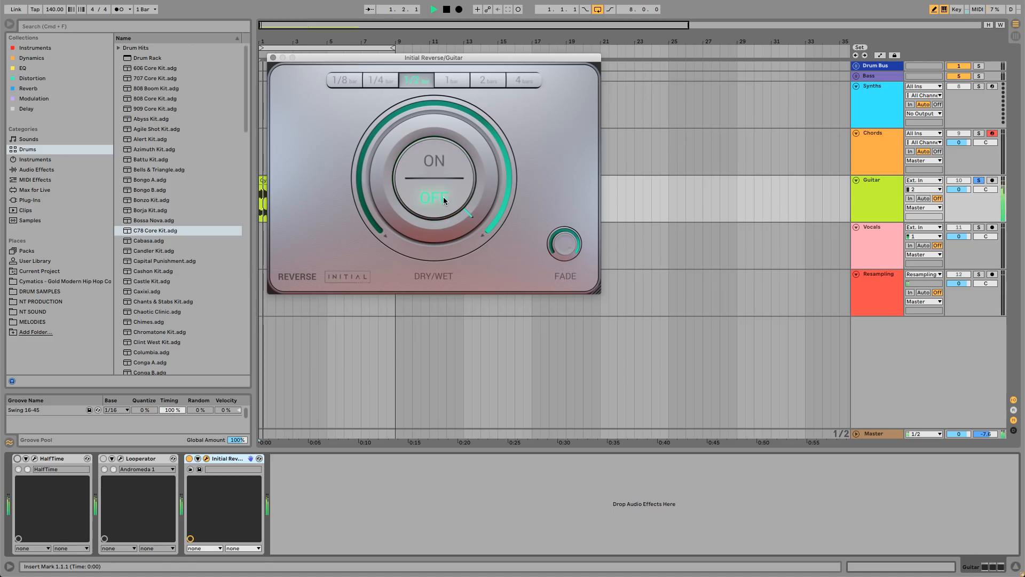
{"action": "left_click", "coordinate": [437, 171]}
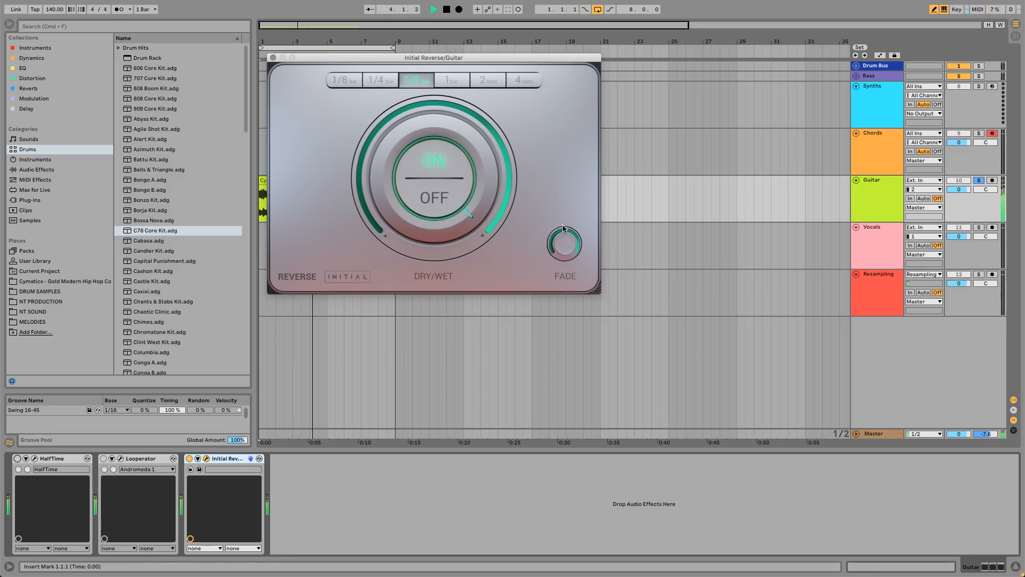
Step: Audition Reverse on the playing Guitar loop at 1/4 bar and set its length to 1 bar
{"action": "left_click", "coordinate": [385, 83]}
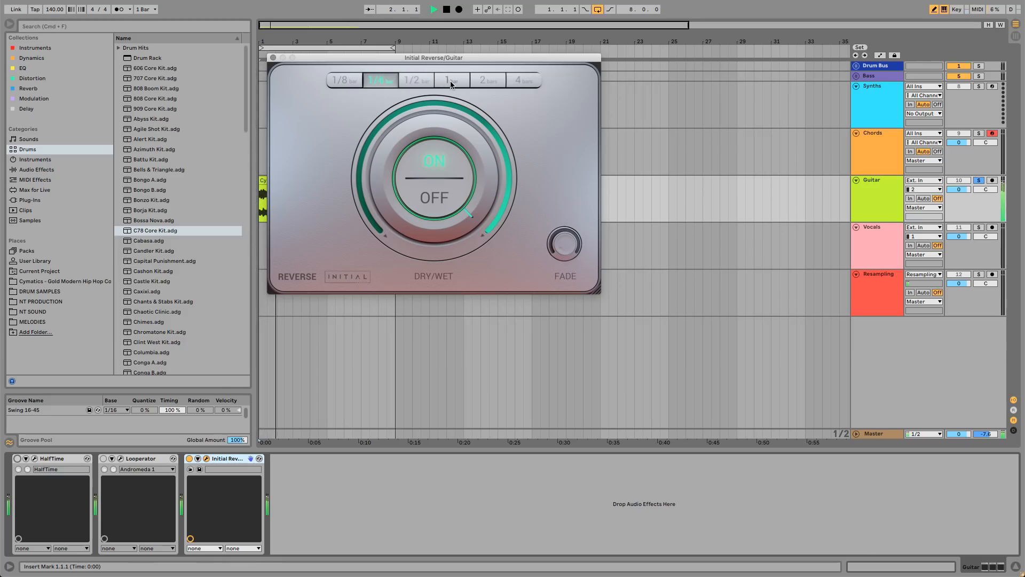
{"action": "left_click", "coordinate": [450, 81]}
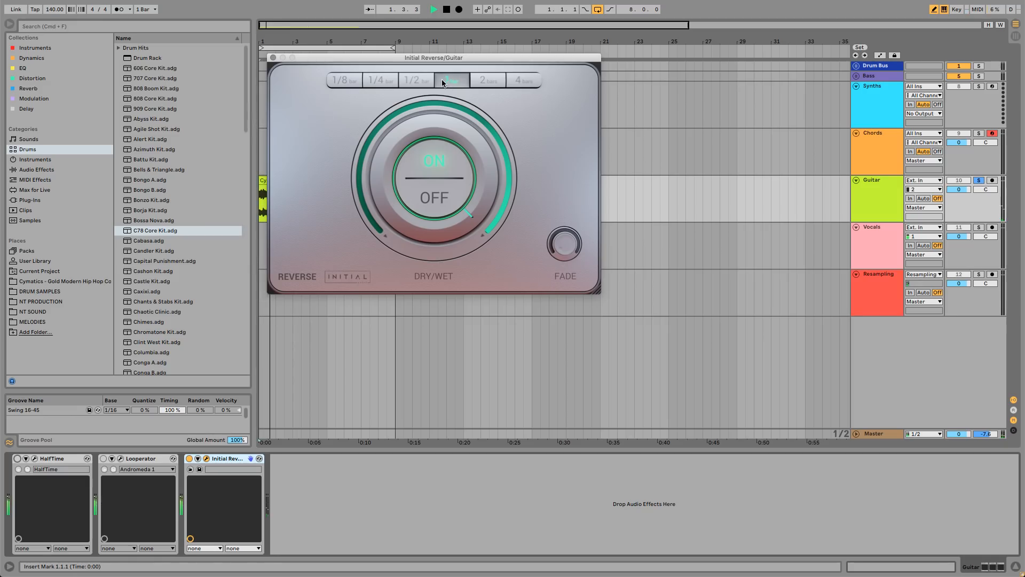
Step: Move Reverse's window aside and raise its Fade while the Guitar loop plays
{"action": "left_click_drag", "start_coordinate": [473, 58], "coordinate": [559, 58]}
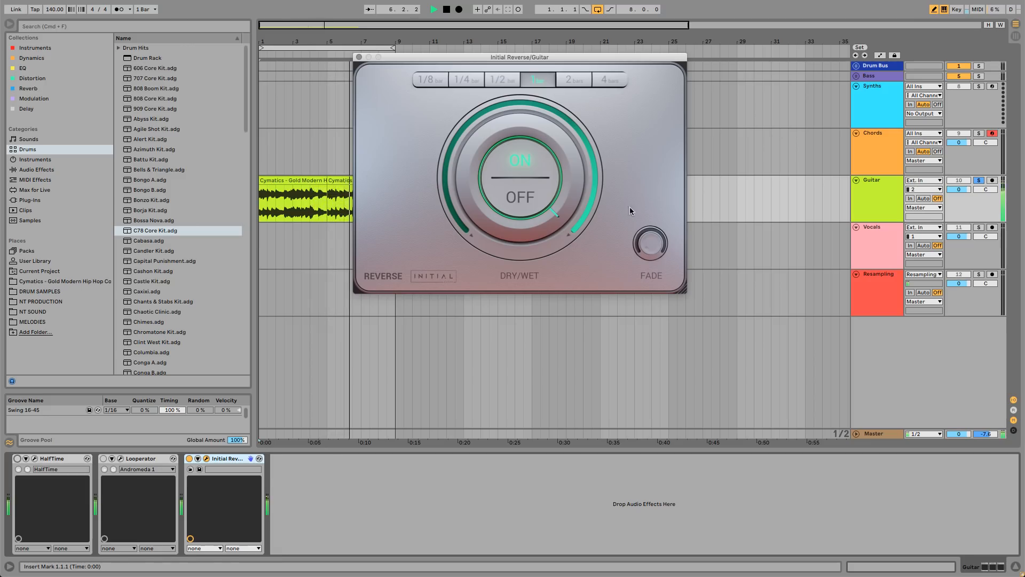
{"action": "left_click_drag", "start_coordinate": [654, 244], "coordinate": [654, 217]}
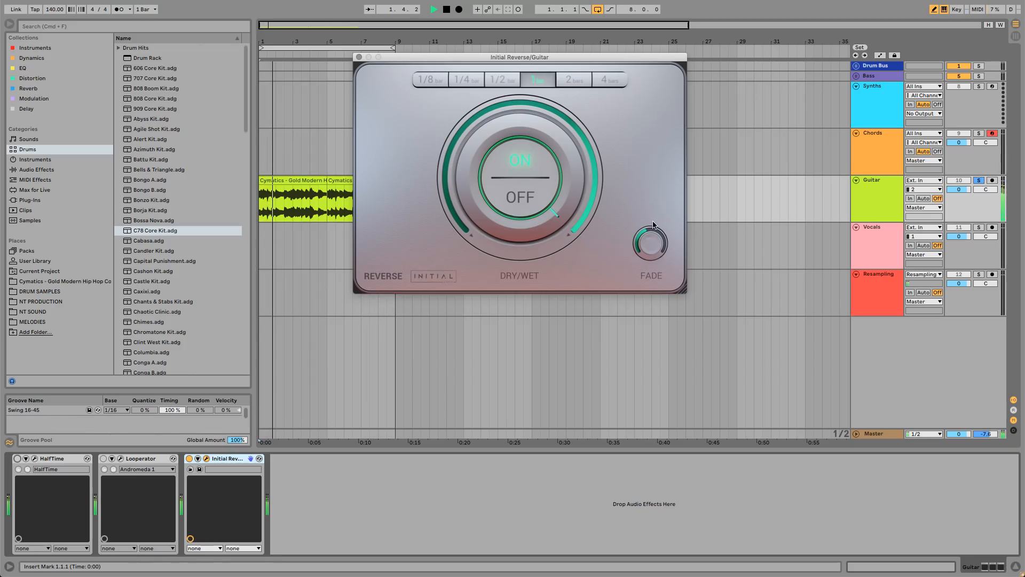
Step: Turn HalfTime back on, place Initial Reverse ahead of it in the Guitar track's effect chain and play the loop
{"action": "left_click", "coordinate": [22, 458]}
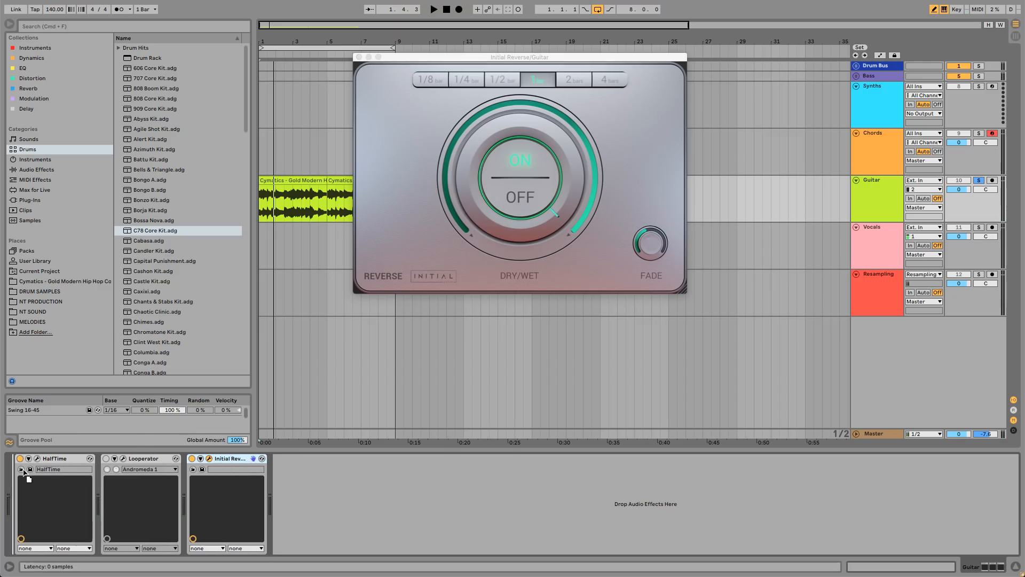
{"action": "left_click_drag", "start_coordinate": [23, 471], "coordinate": [25, 473]}
{"action": "key", "text": "space"}
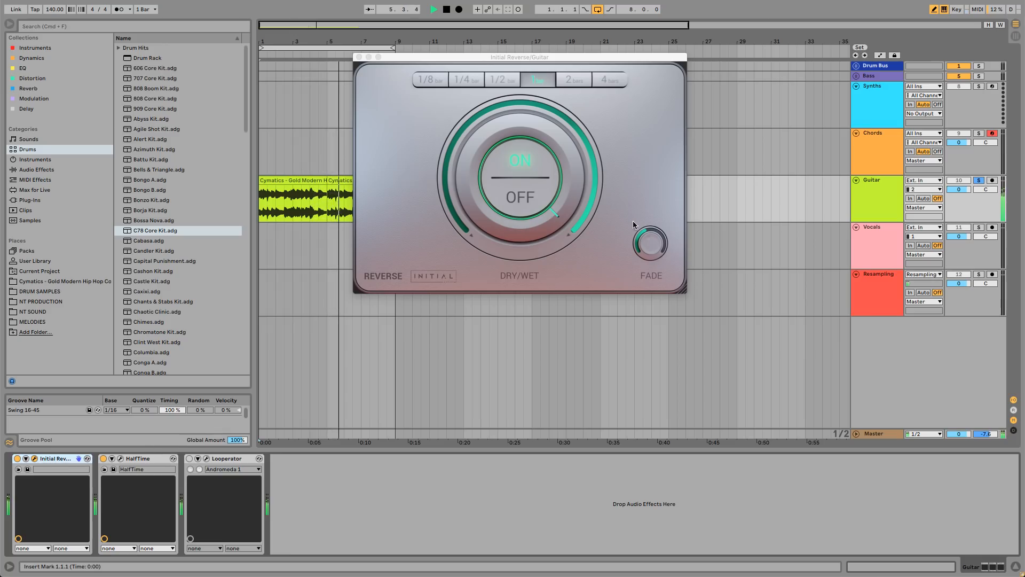
Step: Audition Reverse with Fade at 12.5%, set its length to 1/2 bar and raise the Fade again
{"action": "left_click_drag", "start_coordinate": [643, 238], "coordinate": [640, 256]}
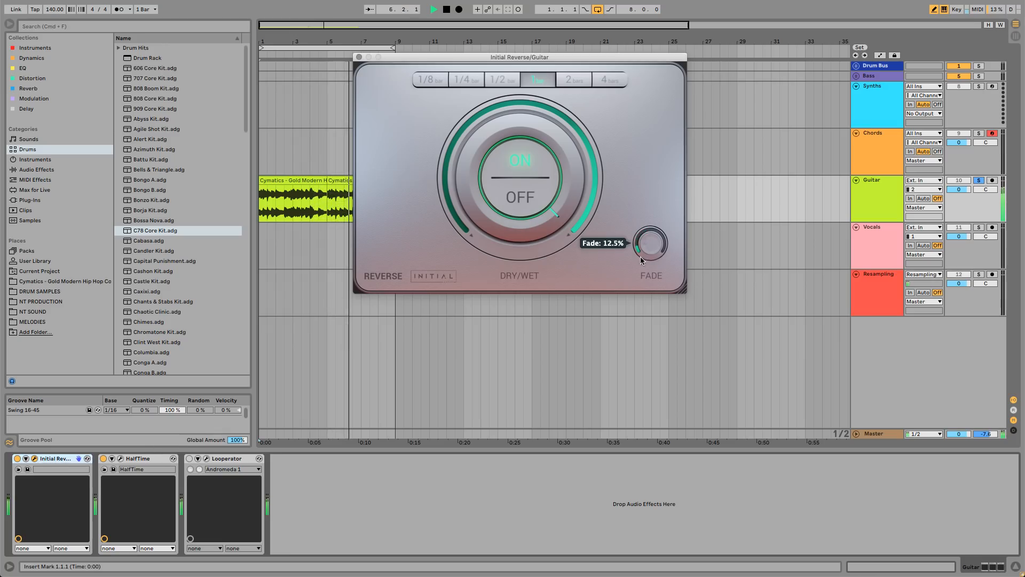
{"action": "left_click", "coordinate": [498, 83]}
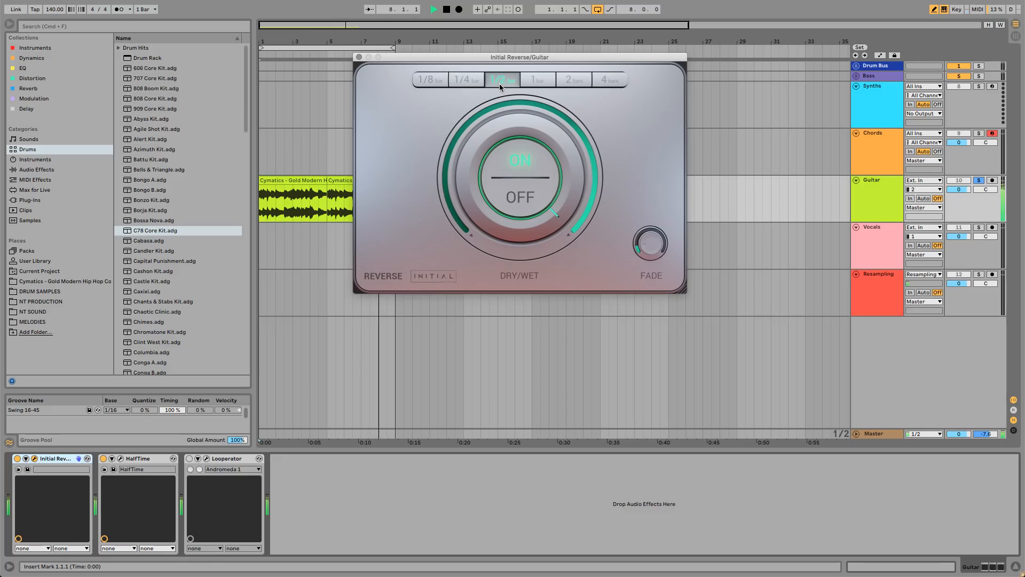
{"action": "left_click_drag", "start_coordinate": [656, 238], "coordinate": [654, 228]}
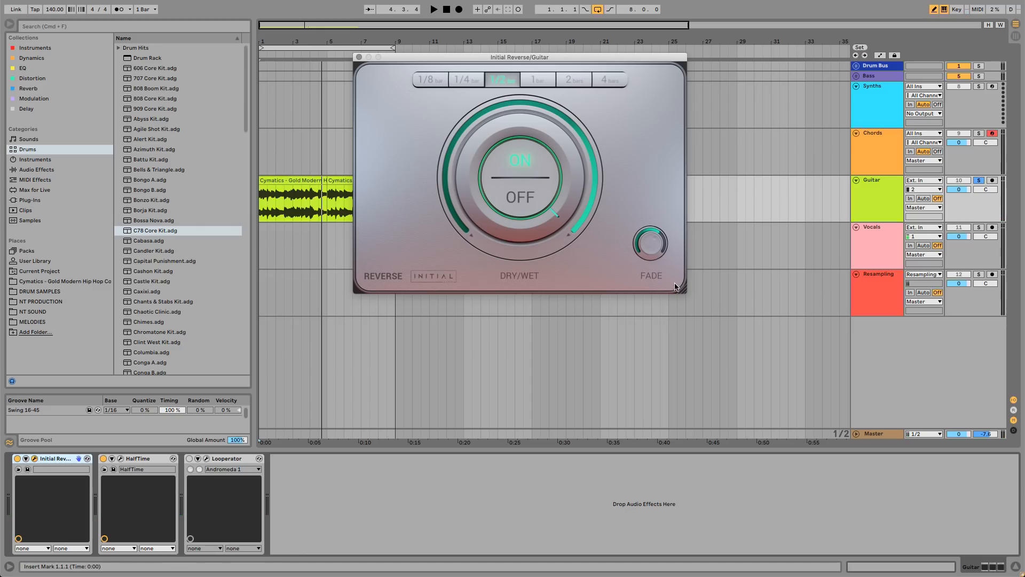
Step: Enlarge and reposition Reverse's window, close it and bring back the Guitar track's effect chain
{"action": "left_click_drag", "start_coordinate": [682, 290], "coordinate": [719, 315]}
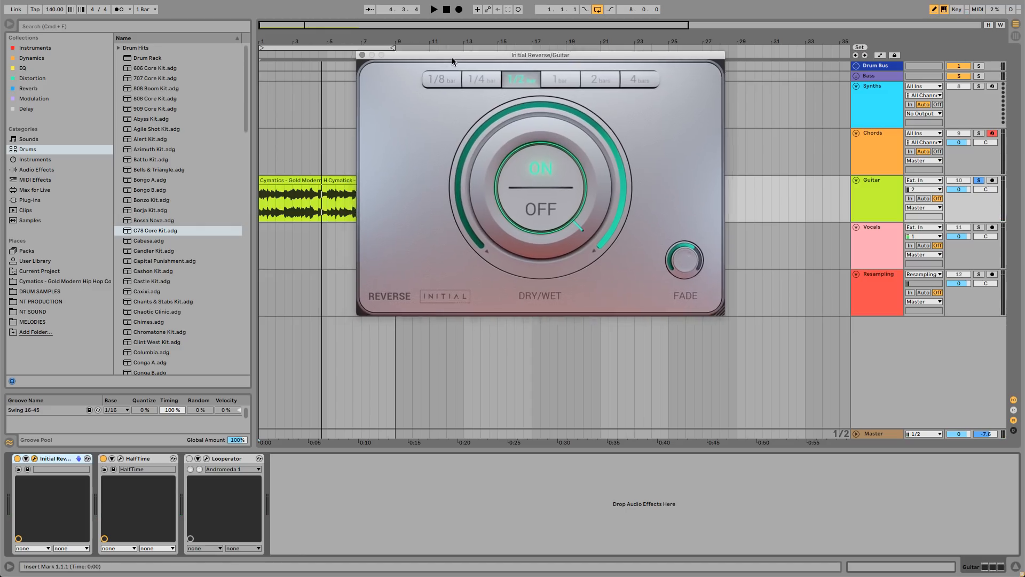
{"action": "left_click_drag", "start_coordinate": [452, 57], "coordinate": [547, 72]}
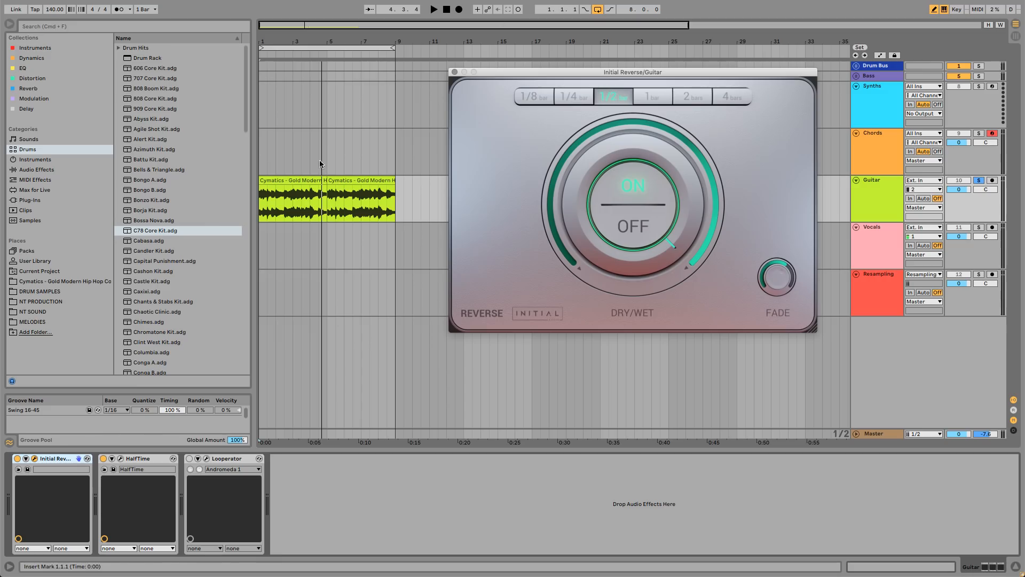
{"action": "double_click", "coordinate": [347, 200]}
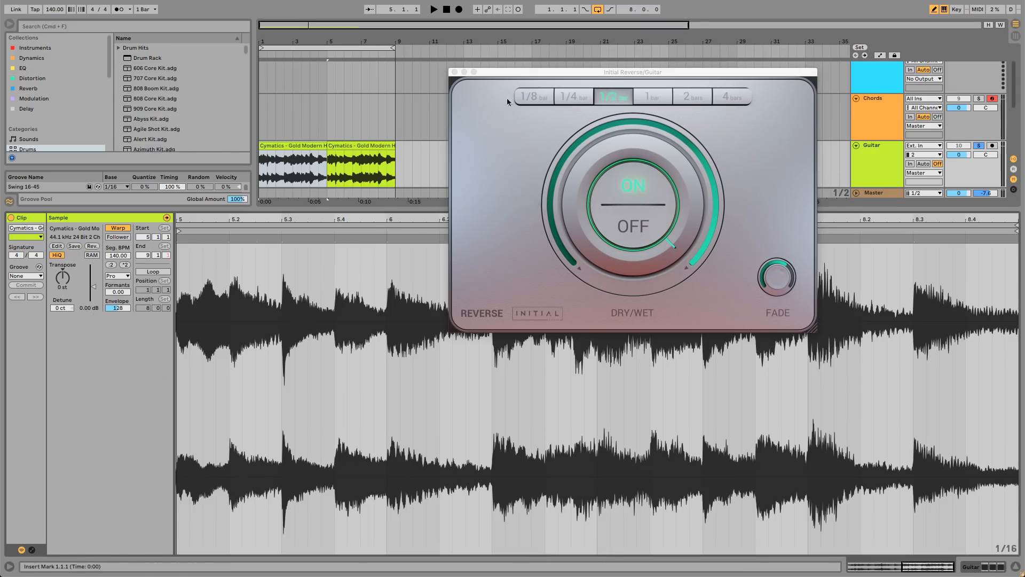
{"action": "left_click", "coordinate": [455, 72]}
{"action": "left_click", "coordinate": [885, 164]}
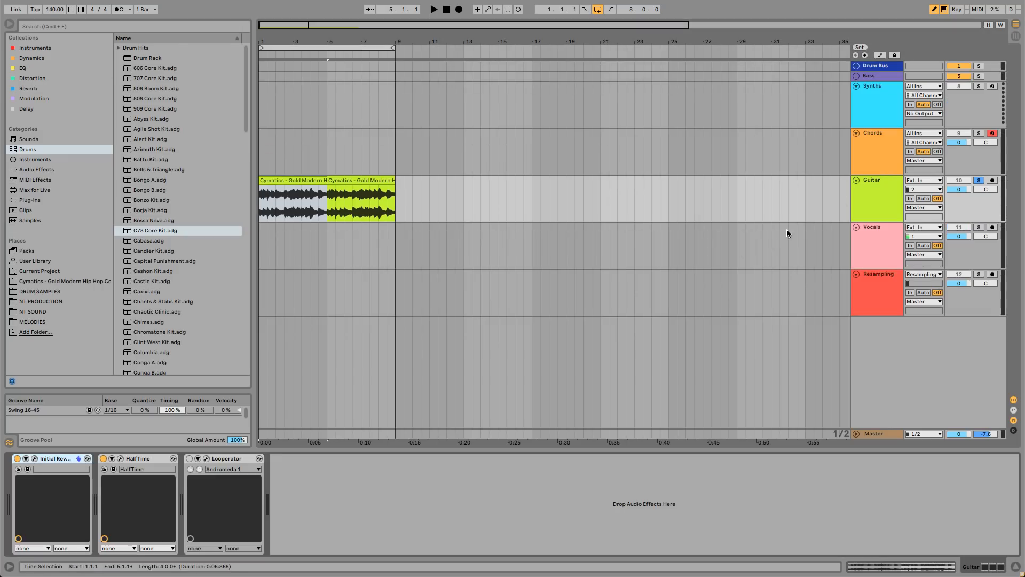
Step: Enable Looperator on the Guitar track, open its window and position it over the arrangement
{"action": "left_click", "coordinate": [190, 458]}
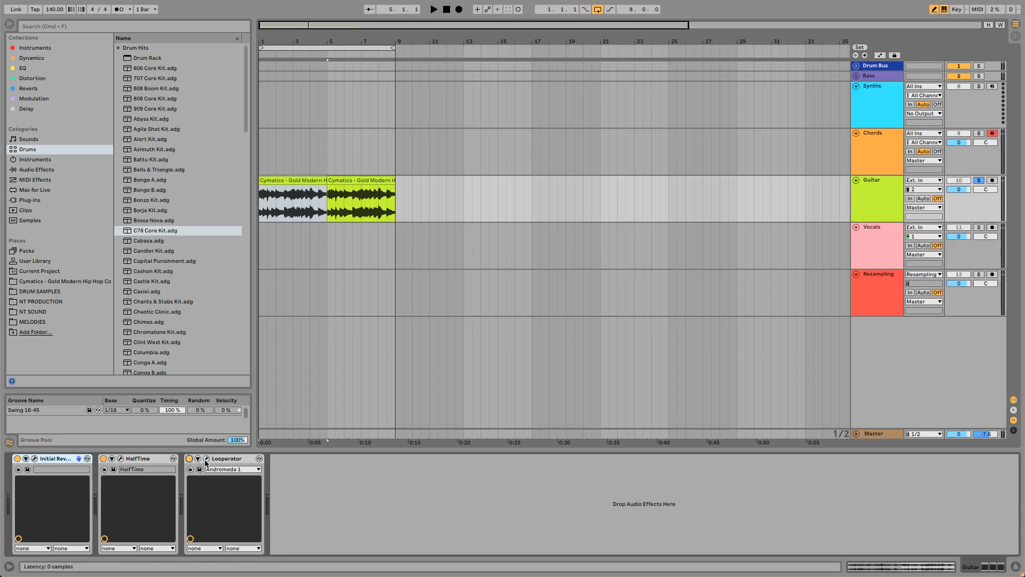
{"action": "left_click", "coordinate": [206, 459]}
{"action": "left_click_drag", "start_coordinate": [337, 62], "coordinate": [464, 50]}
{"action": "left_click", "coordinate": [609, 314]}
{"action": "left_click", "coordinate": [778, 312]}
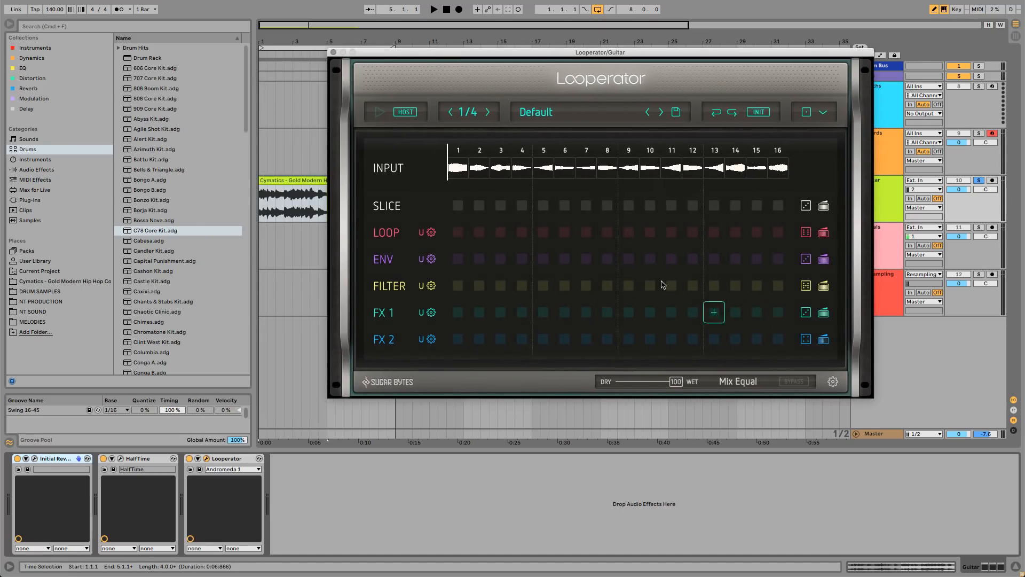
{"action": "left_click_drag", "start_coordinate": [527, 57], "coordinate": [505, 59]}
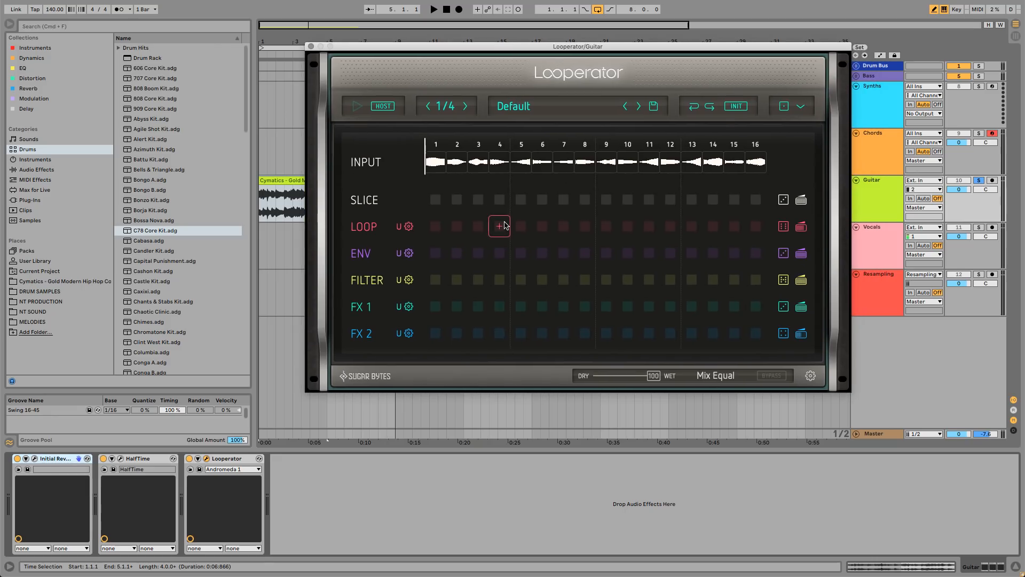
{"action": "left_click_drag", "start_coordinate": [427, 44], "coordinate": [412, 61]}
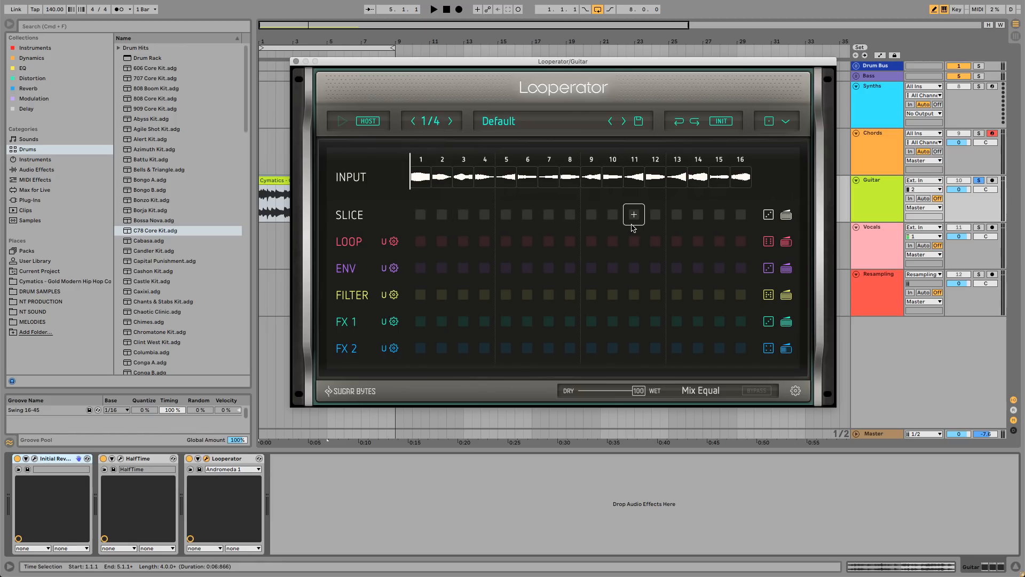
Step: Turn off HalfTime and Initial Reverse and play the Guitar loop through Looperator alone
{"action": "key", "text": "space"}
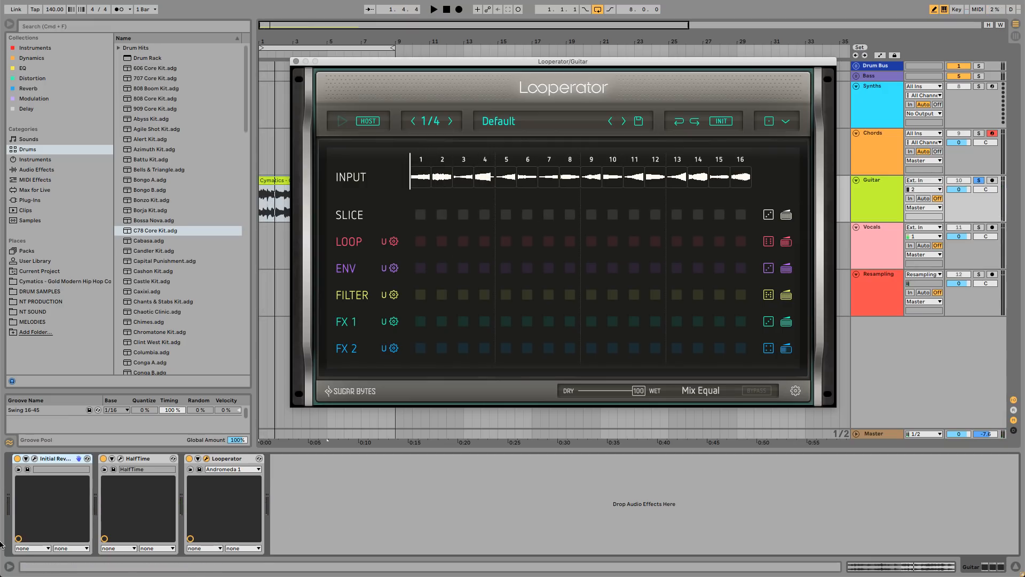
{"action": "left_click", "coordinate": [103, 458]}
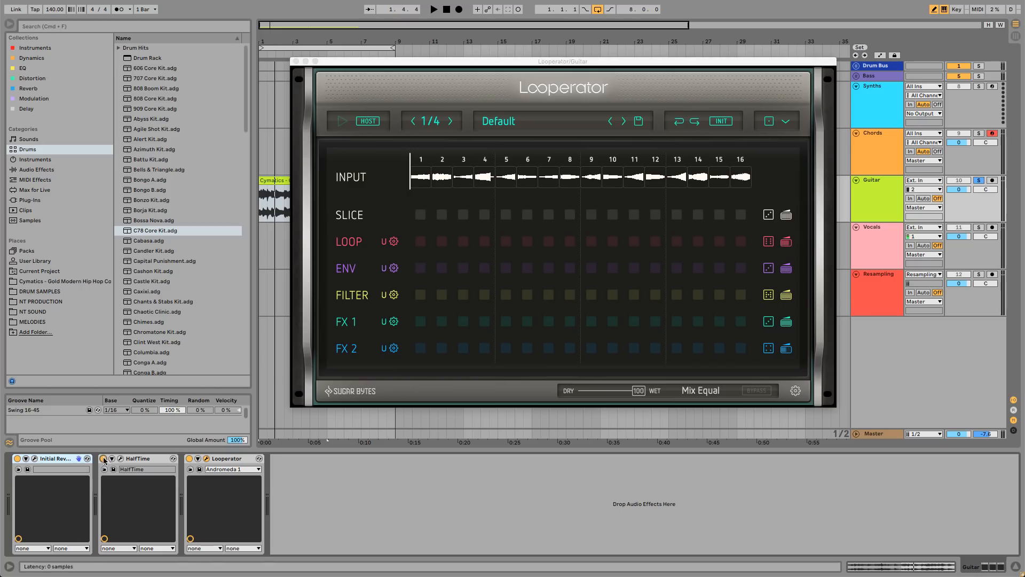
{"action": "left_click", "coordinate": [17, 458]}
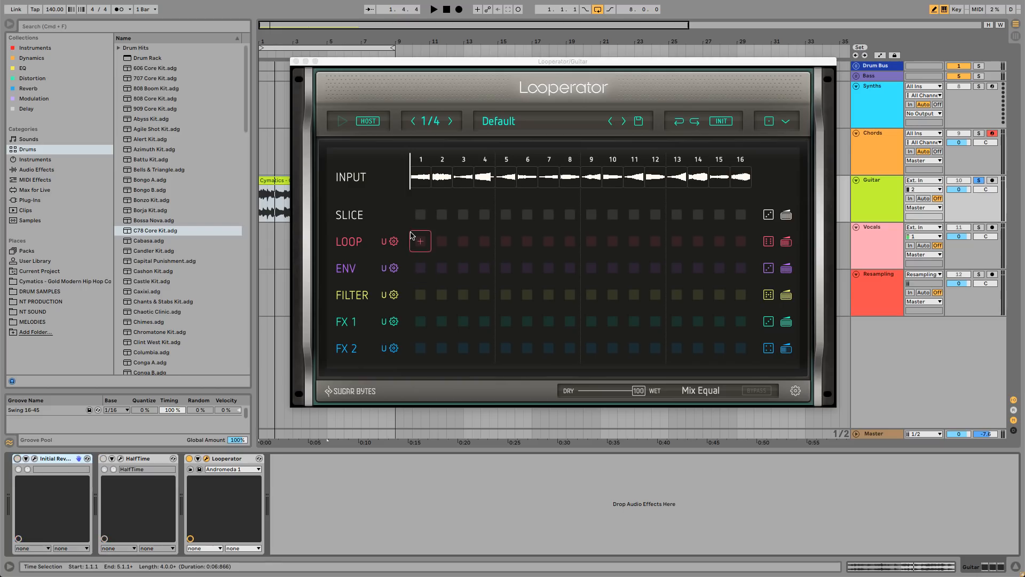
{"action": "key", "text": "space"}
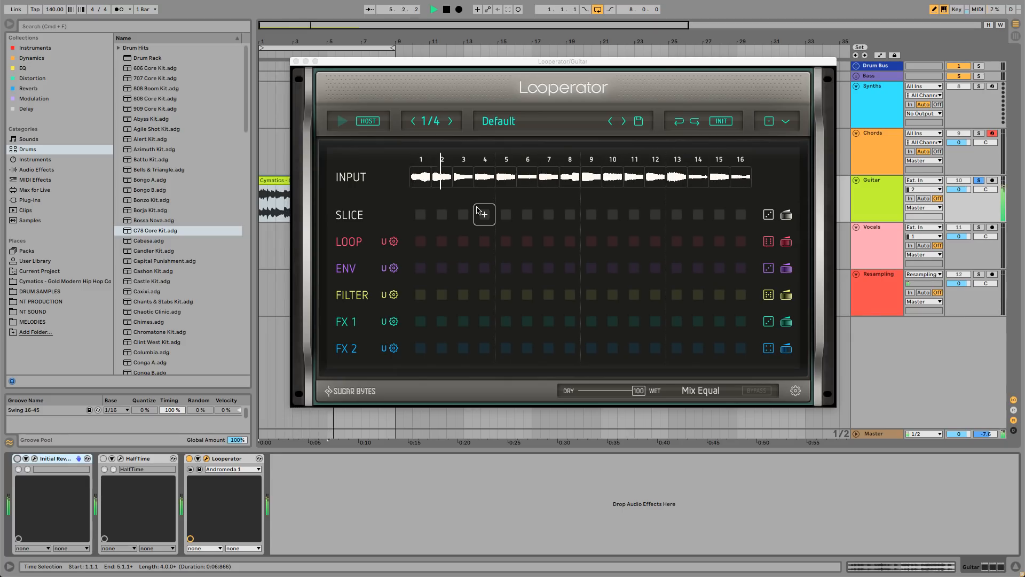
{"action": "key", "text": "space"}
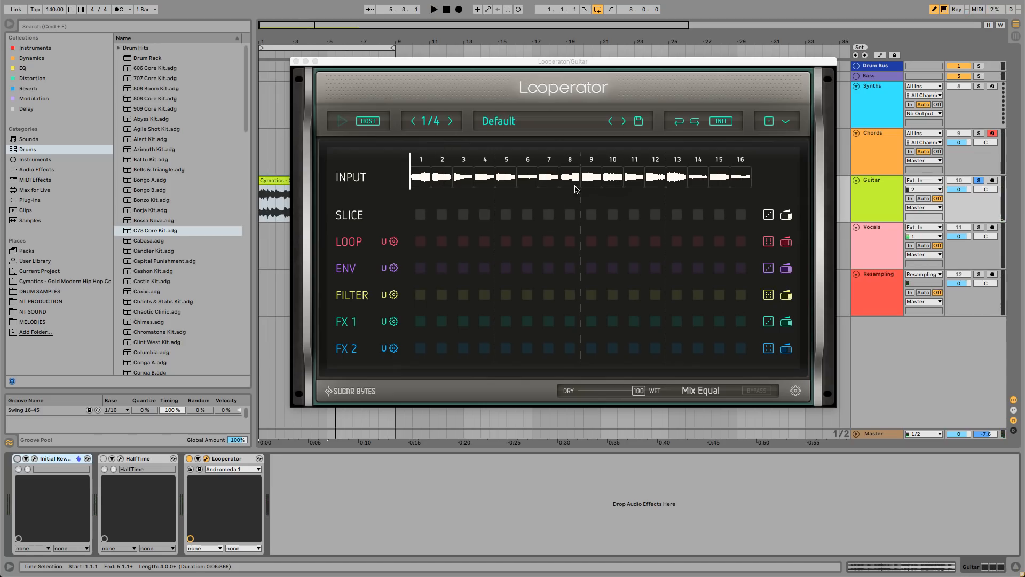
Step: Assign slice 7 to step 3 and a random slice to step 11 in Looperator's Slice row, auditioning each change
{"action": "left_click", "coordinate": [465, 214]}
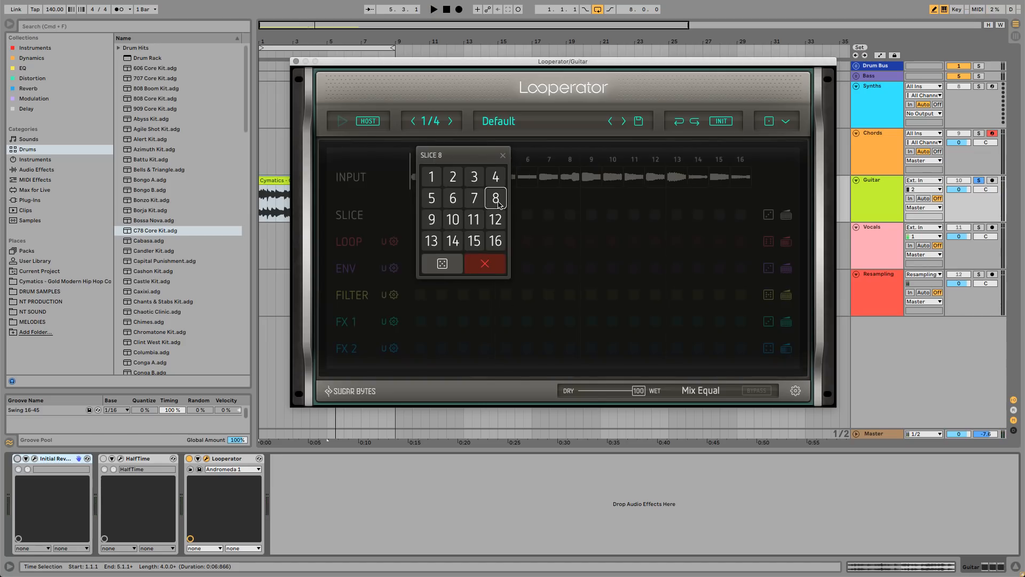
{"action": "left_click", "coordinate": [474, 198]}
{"action": "key", "text": "space"}
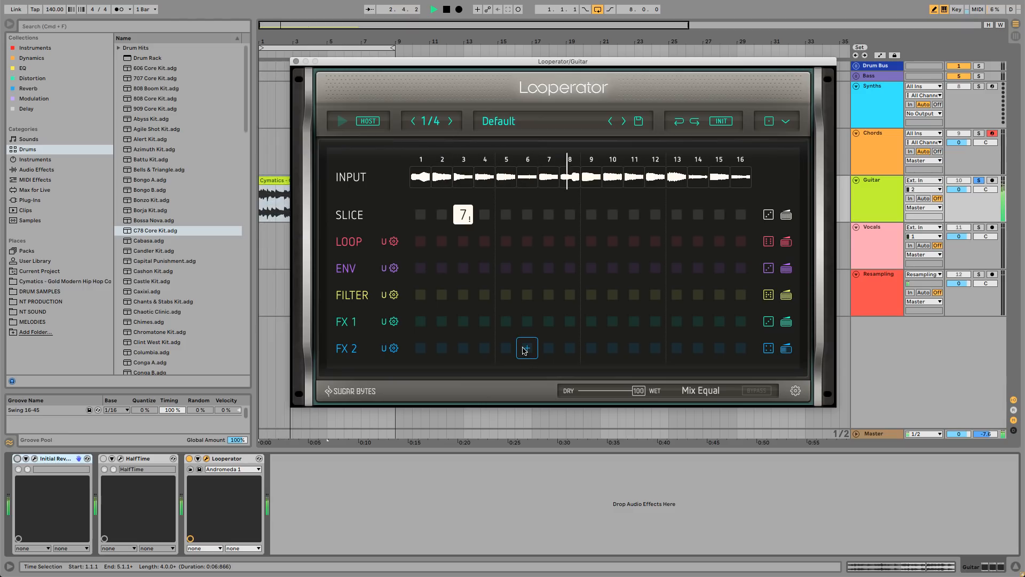
{"action": "left_click", "coordinate": [637, 217]}
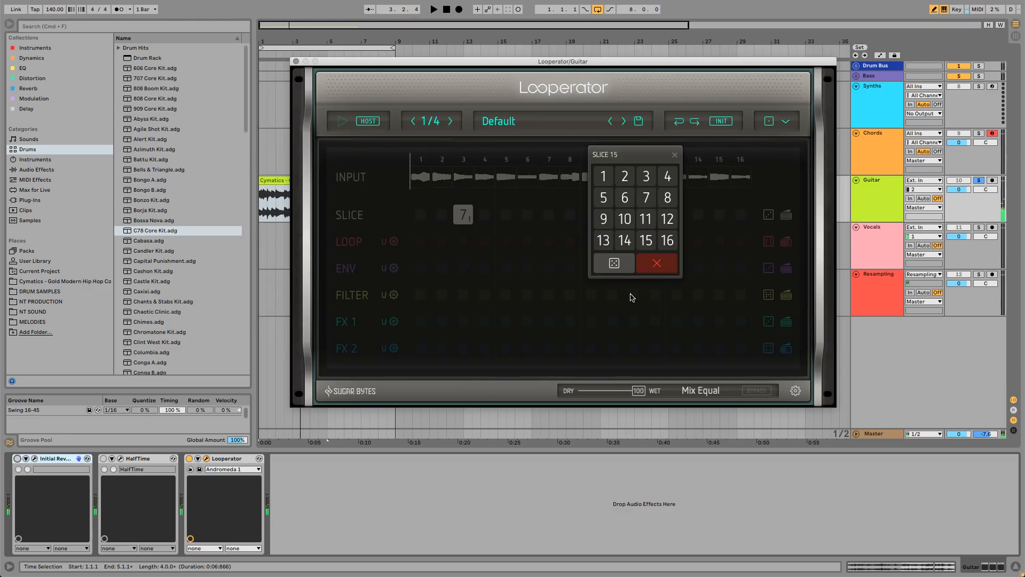
{"action": "left_click", "coordinate": [613, 264]}
{"action": "key", "text": "space"}
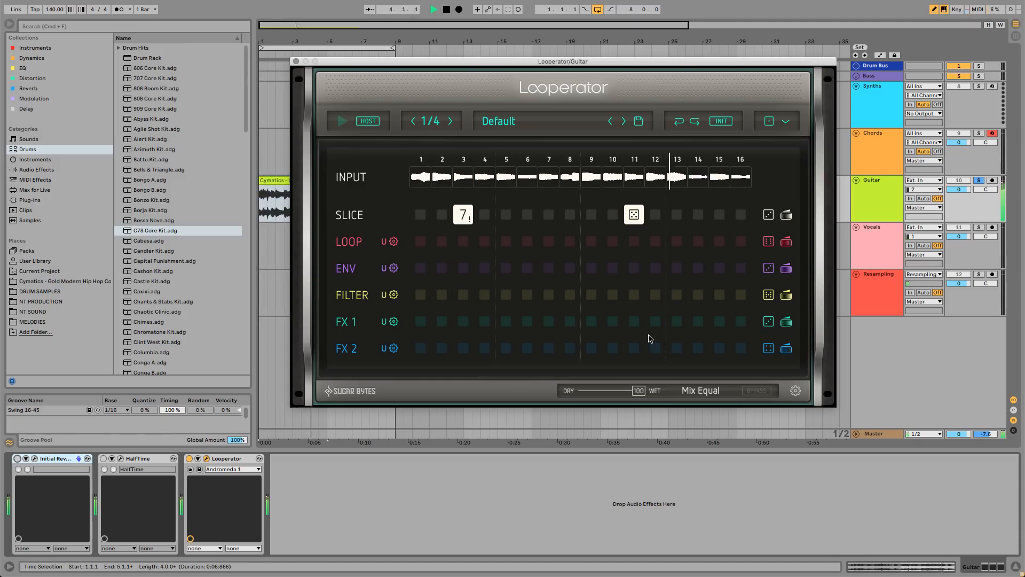
{"action": "key", "text": "space"}
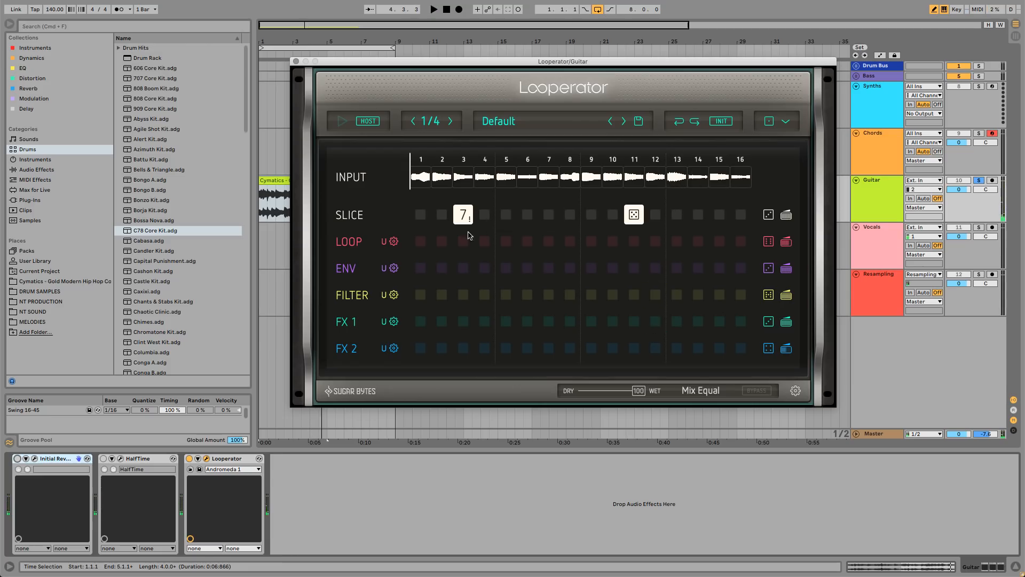
Step: Audition slices 10, 9, 7 and 8 on step 3 of Looperator's Slice row with the Guitar loop playing
{"action": "left_click", "coordinate": [459, 203]}
{"action": "left_click", "coordinate": [449, 226]}
{"action": "key", "text": "space"}
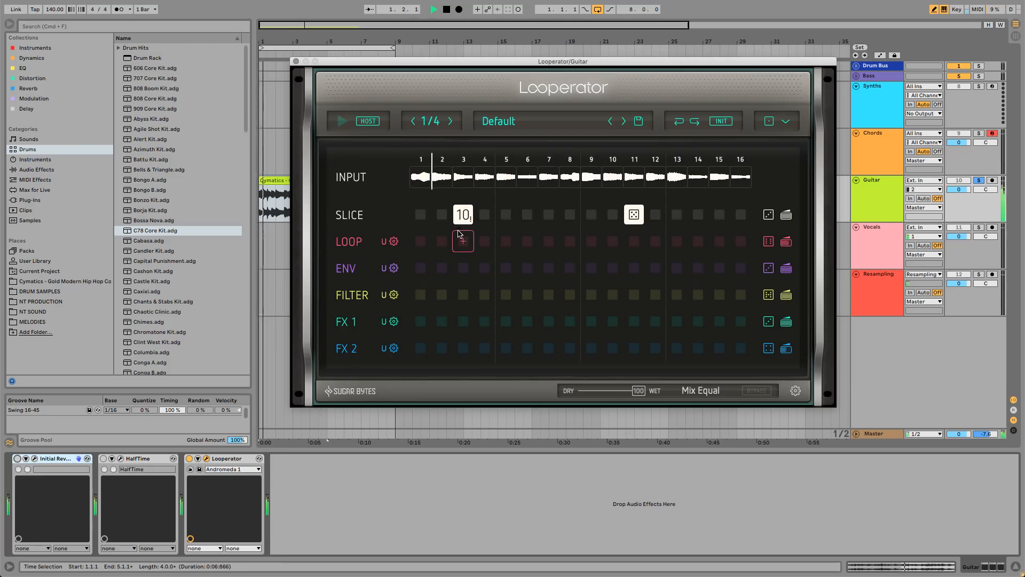
{"action": "left_click", "coordinate": [462, 219]}
{"action": "left_click", "coordinate": [425, 220]}
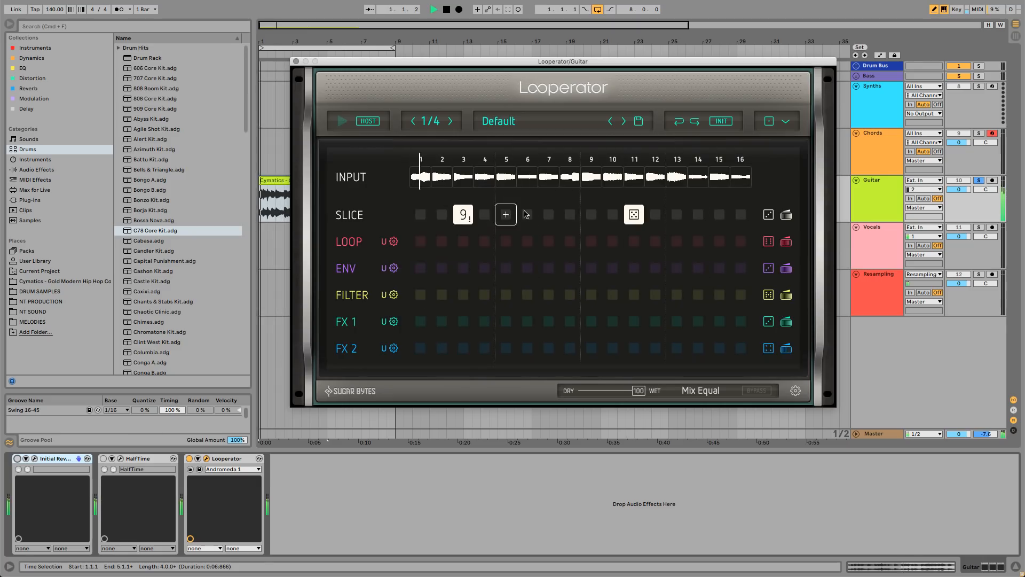
{"action": "left_click", "coordinate": [463, 216]}
{"action": "key", "text": "space"}
{"action": "key", "text": "space"}
{"action": "left_click", "coordinate": [477, 202]}
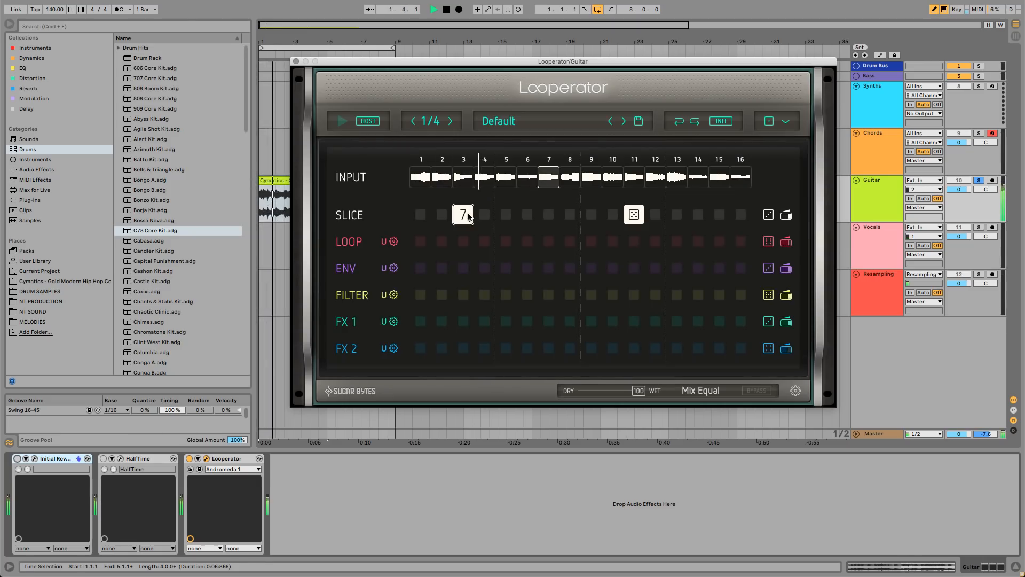
{"action": "left_click", "coordinate": [467, 217]}
{"action": "left_click", "coordinate": [498, 200]}
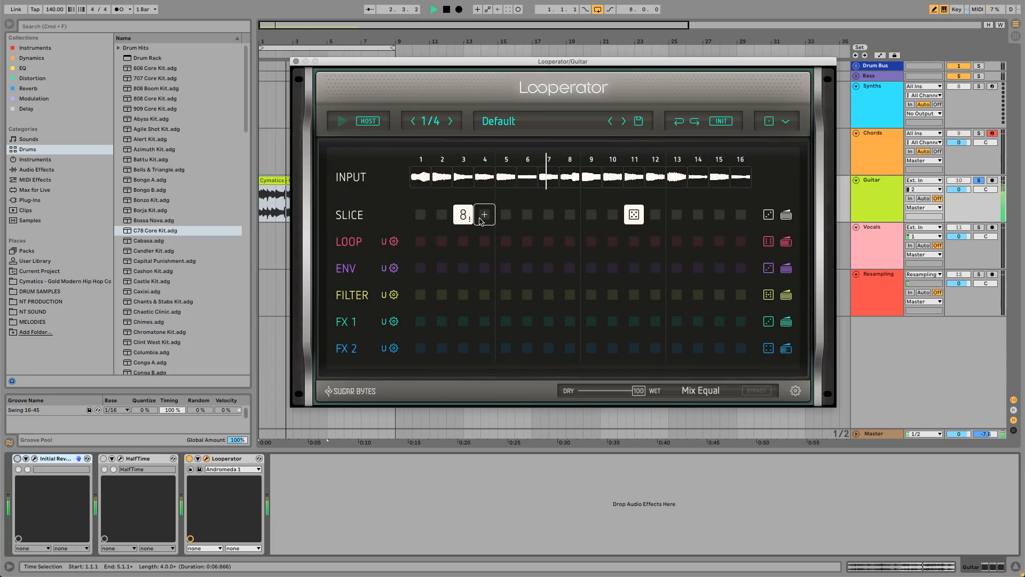
Step: Stop playback and clear steps 3 and 11 from Looperator's Slice row
{"action": "key", "text": "space"}
{"action": "right_click", "coordinate": [466, 218]}
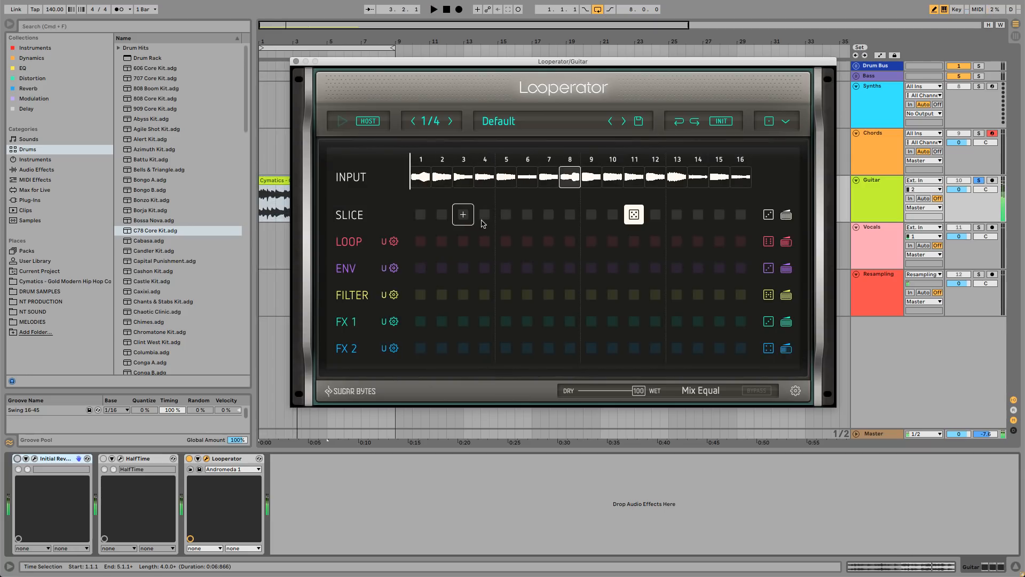
{"action": "right_click", "coordinate": [634, 216]}
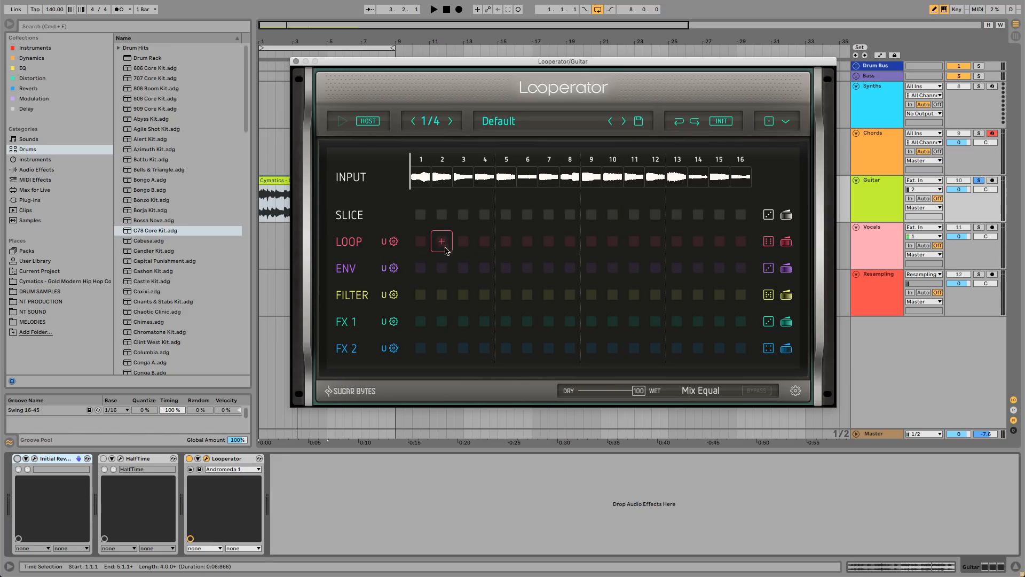
Step: Set step 4 of Looperator's Loop row to 6 and check the row's randomization amount slider
{"action": "left_click", "coordinate": [484, 244]}
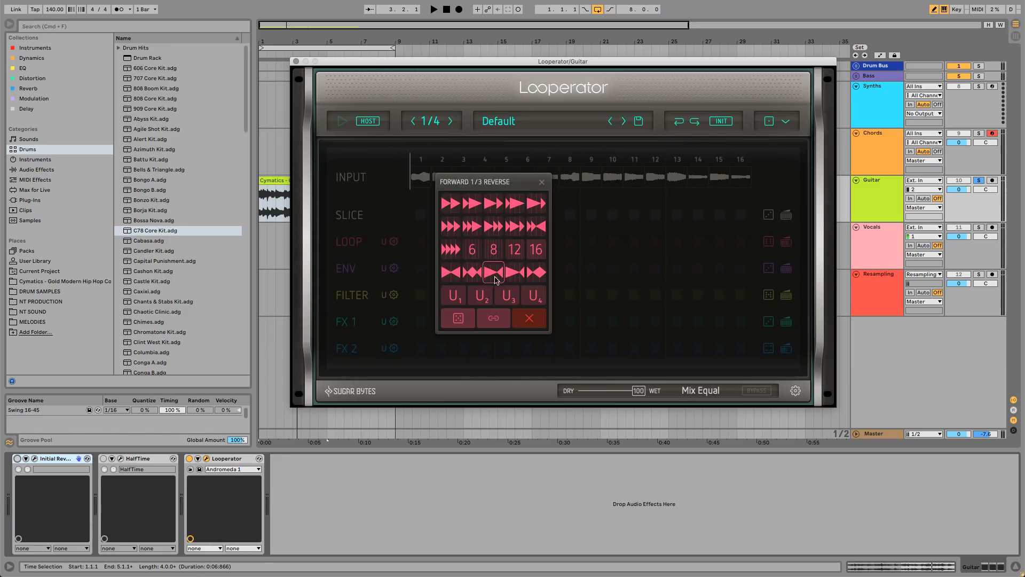
{"action": "left_click", "coordinate": [471, 257]}
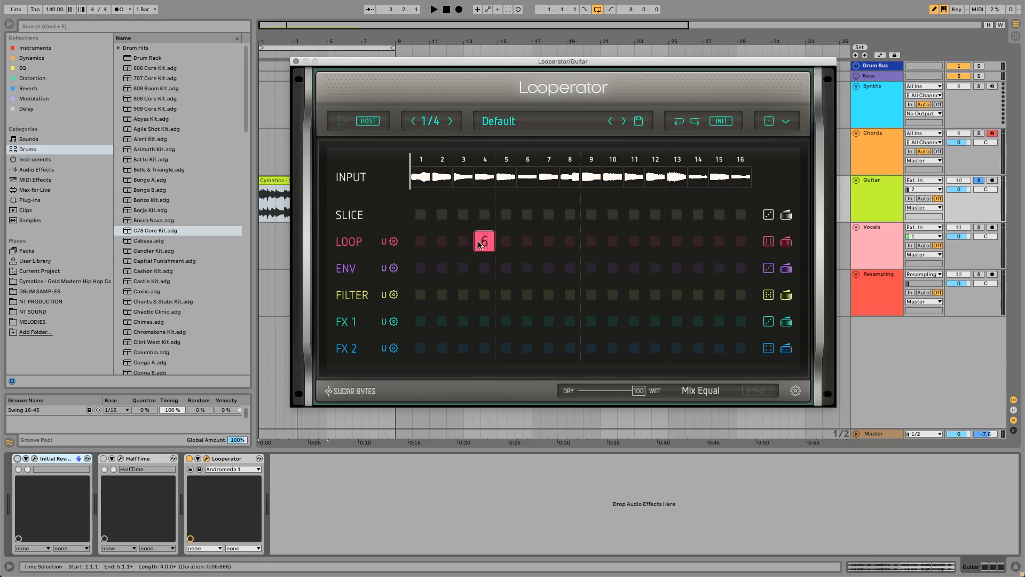
{"action": "left_click", "coordinate": [480, 244]}
{"action": "left_click", "coordinate": [783, 245]}
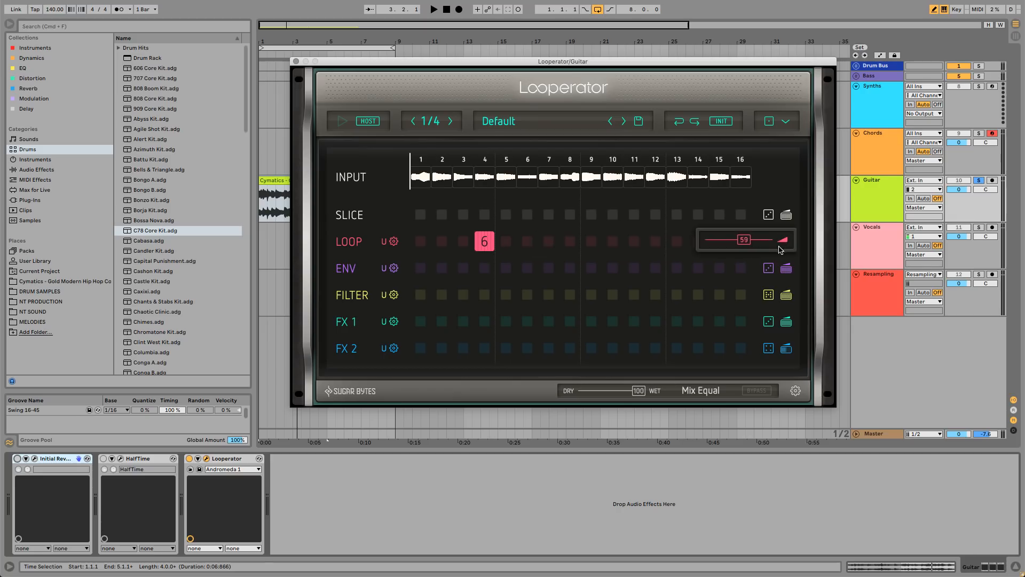
{"action": "left_click", "coordinate": [783, 246]}
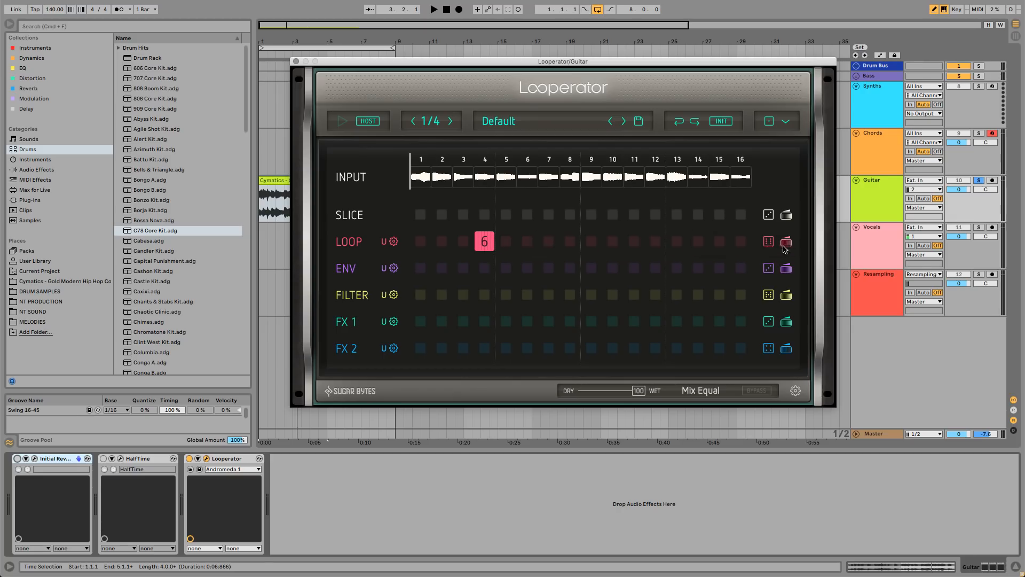
Step: Audition the Guitar loop with setting 6 on step 4 of Looperator's Loop row
{"action": "key", "text": "space"}
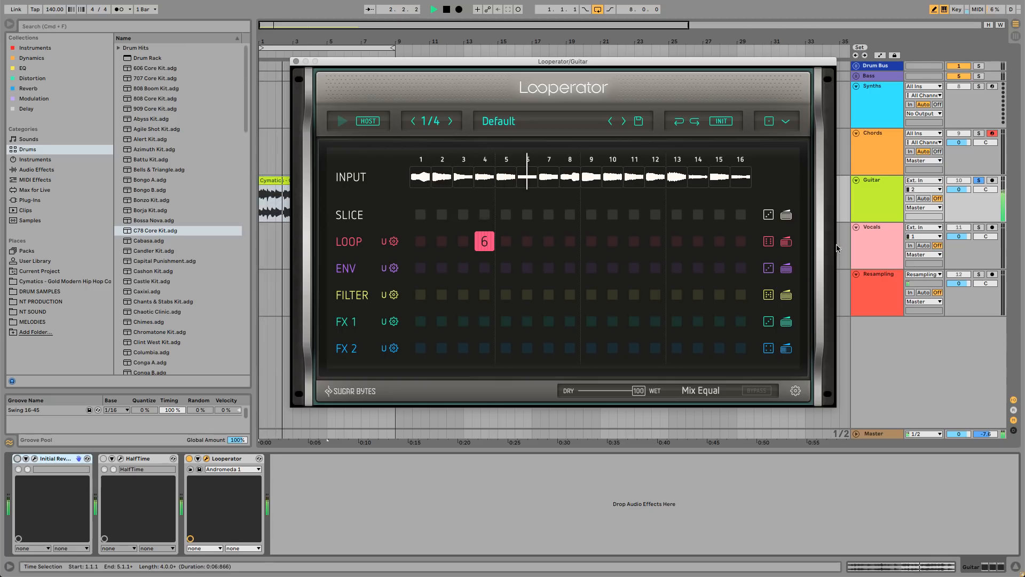
{"action": "key", "text": "space"}
{"action": "key", "text": "space"}
Step: Change step 4 of Looperator's Loop row to the four-arrow forward loop pattern and audition it
{"action": "left_click", "coordinate": [490, 249]}
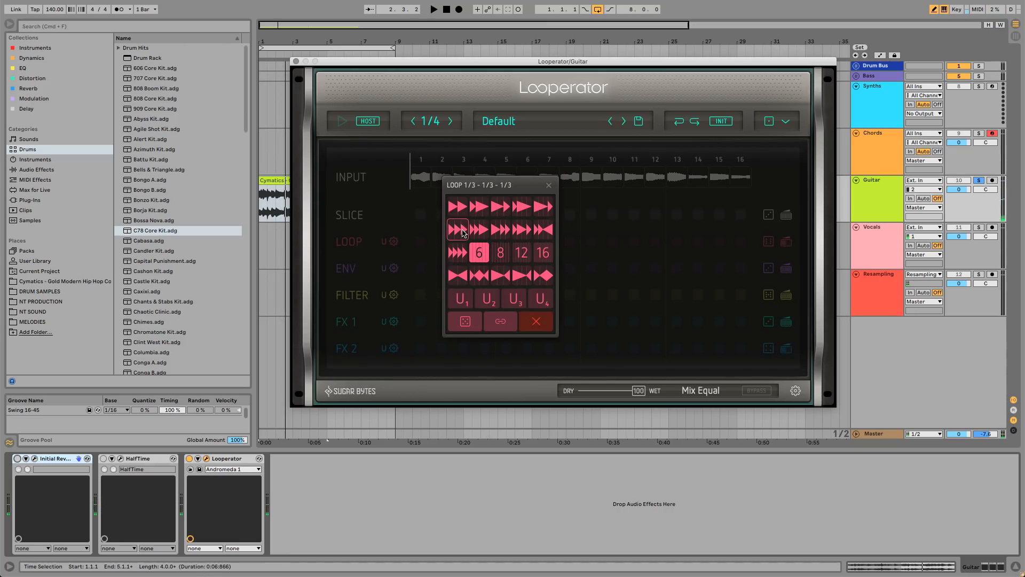
{"action": "left_click", "coordinate": [486, 235]}
{"action": "key", "text": "space"}
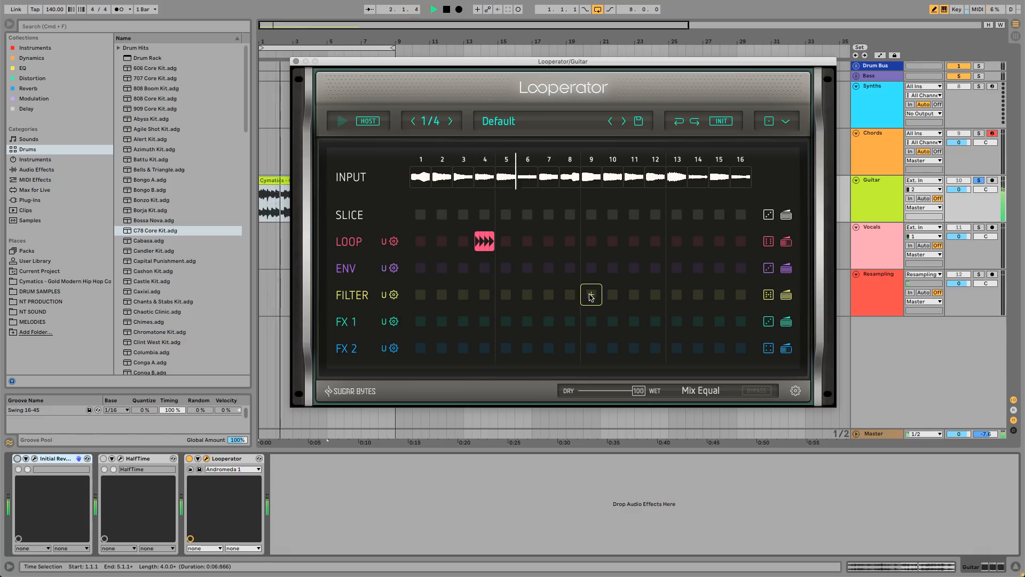
{"action": "key", "text": "space"}
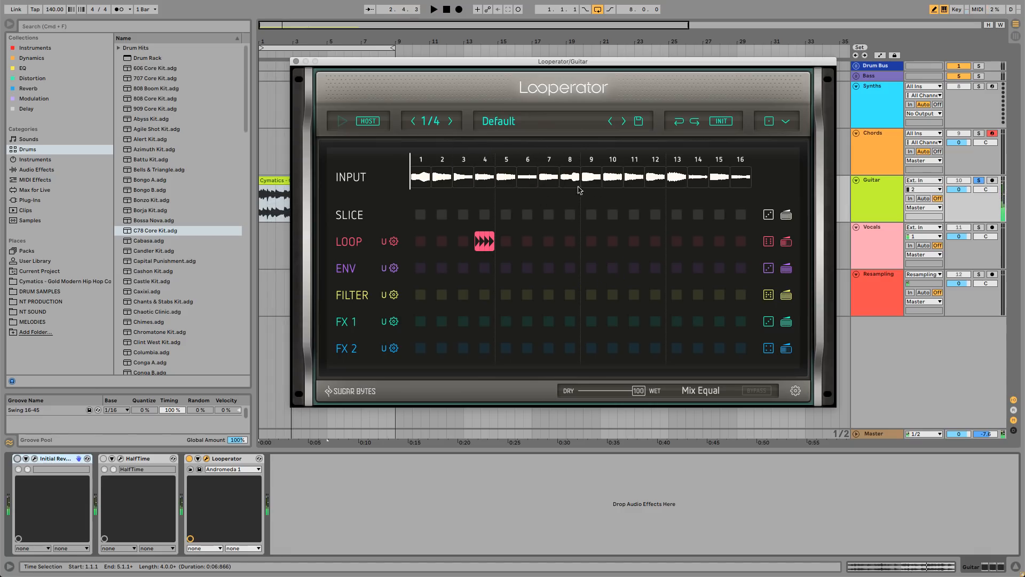
Step: Assign the forward-reverse pattern to step 7 of the Loop row, extend it across step 8, and audition the result
{"action": "left_click", "coordinate": [572, 242]}
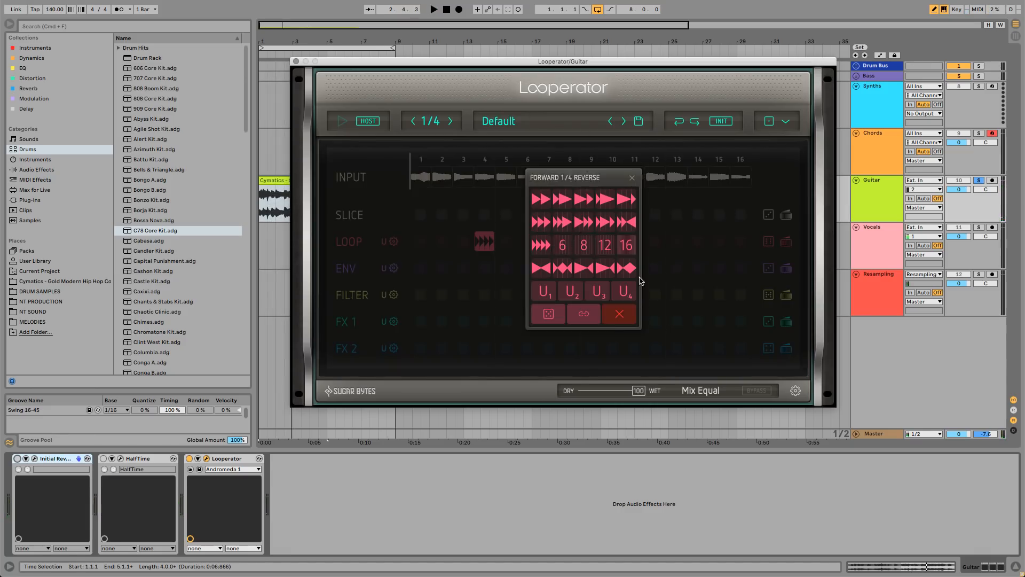
{"action": "left_click", "coordinate": [632, 177]}
{"action": "left_click", "coordinate": [548, 241]}
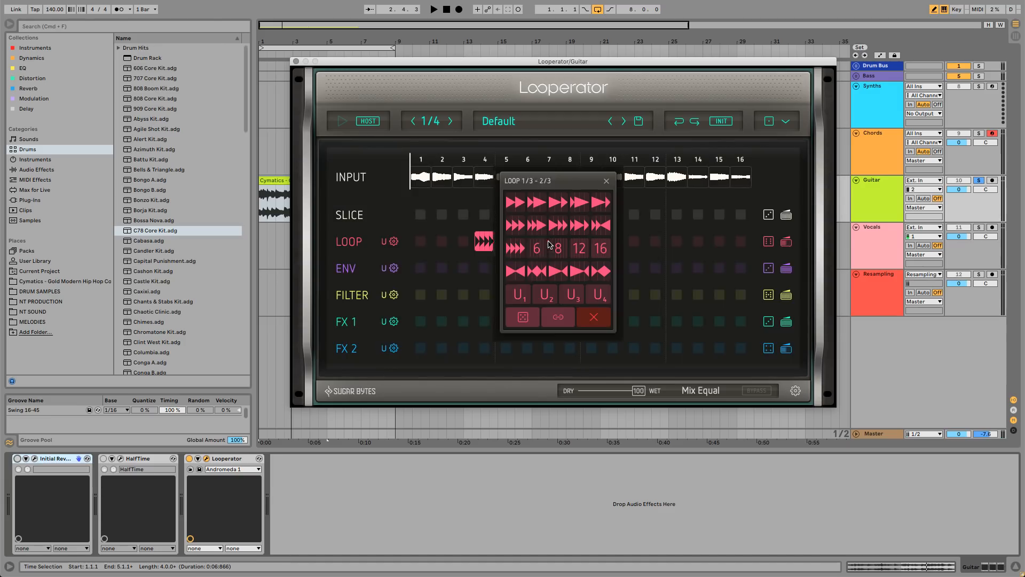
{"action": "left_click", "coordinate": [514, 268]}
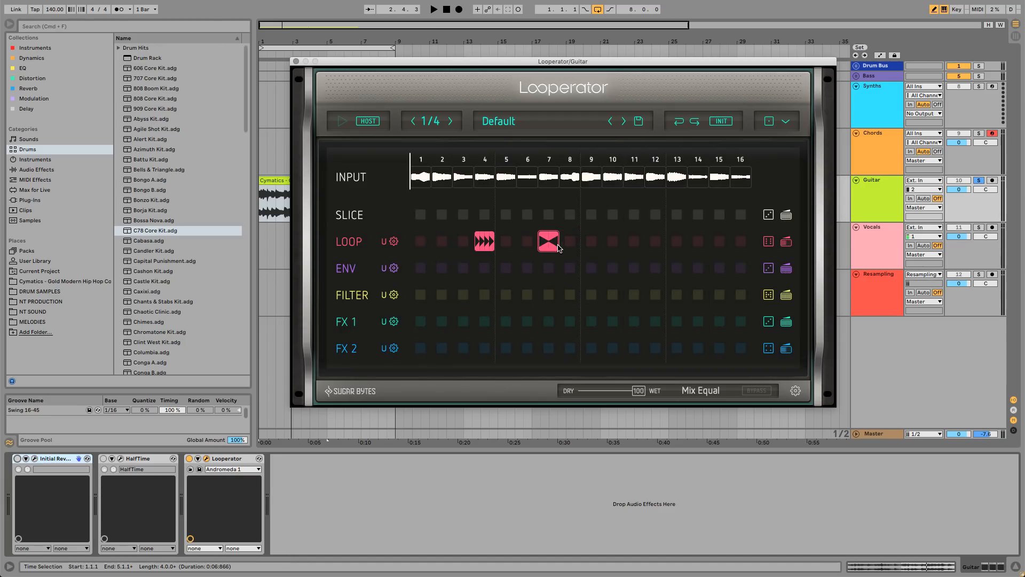
{"action": "left_click_drag", "start_coordinate": [558, 247], "coordinate": [576, 246]}
{"action": "key", "text": "space"}
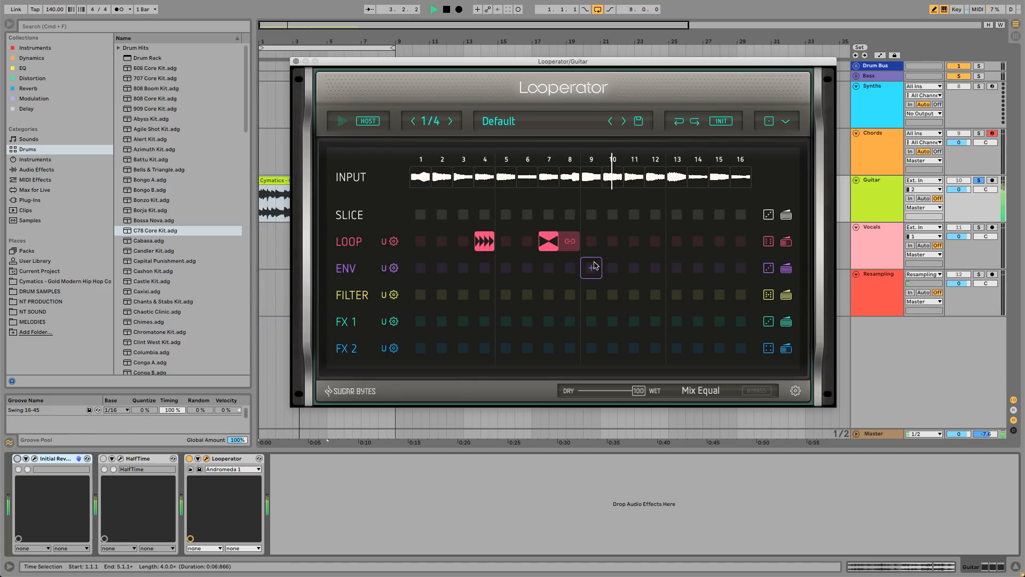
{"action": "key", "text": "space"}
{"action": "key", "text": "space"}
{"action": "key", "text": "space"}
Step: Assign the third cassette-icon effect to step 12 of Looperator's FX 1 row and audition it
{"action": "left_click", "coordinate": [656, 327]}
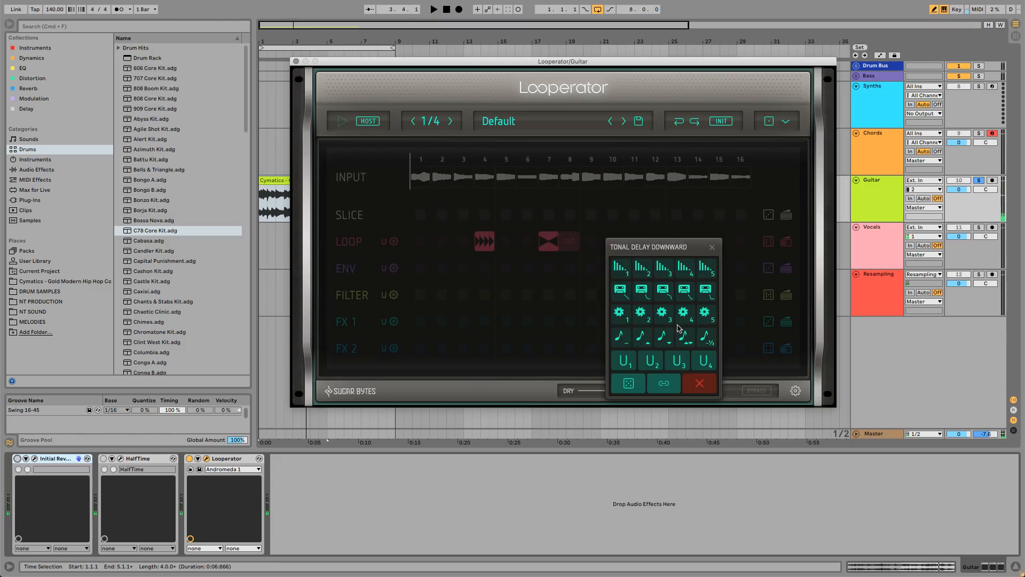
{"action": "left_click", "coordinate": [662, 291]}
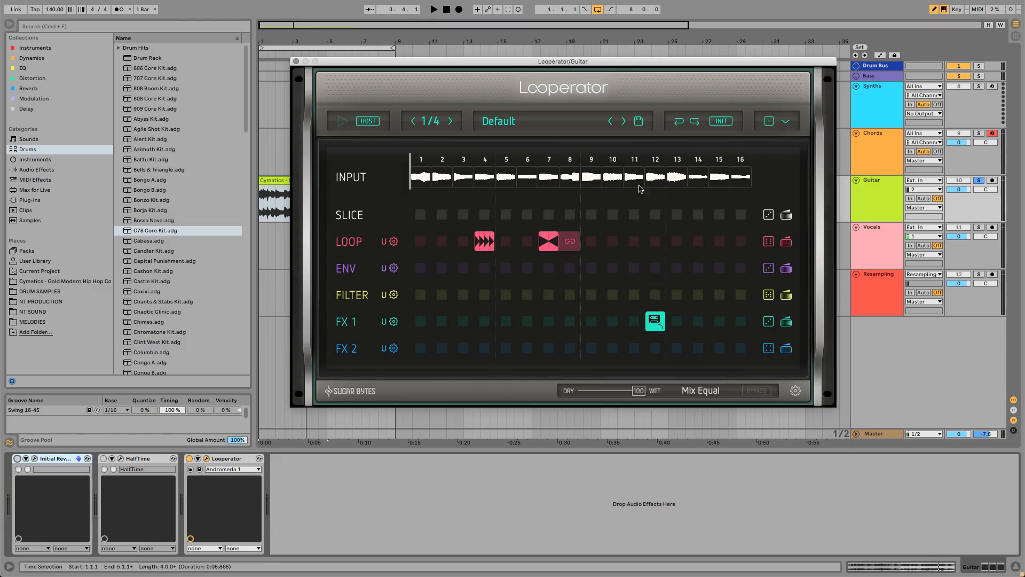
{"action": "key", "text": "space"}
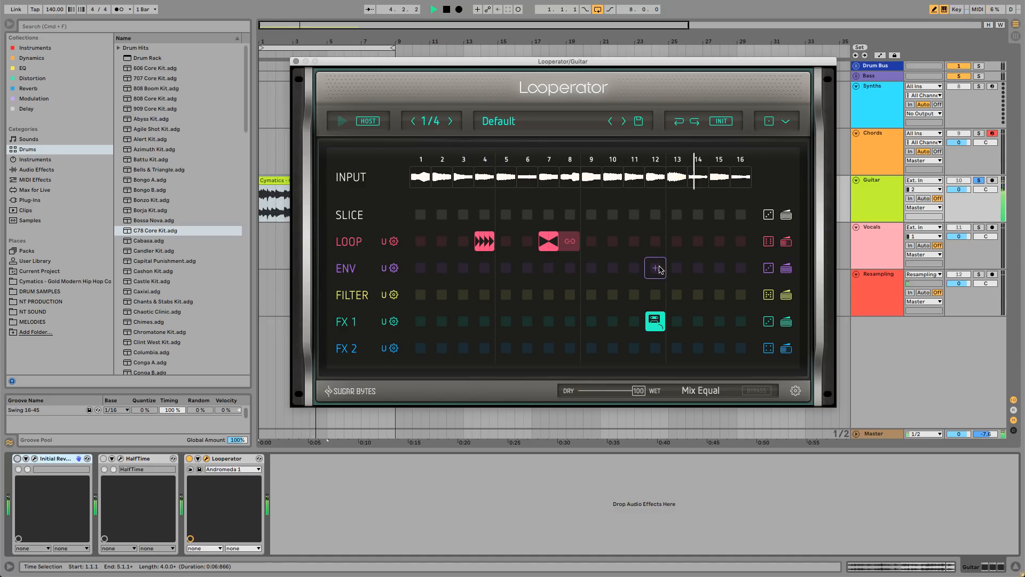
{"action": "key", "text": "space"}
Step: Assign the downward clock-icon effect to step 16 of Looperator's FX 2 row, audition it, and reposition the plugin window
{"action": "left_click", "coordinate": [741, 347]}
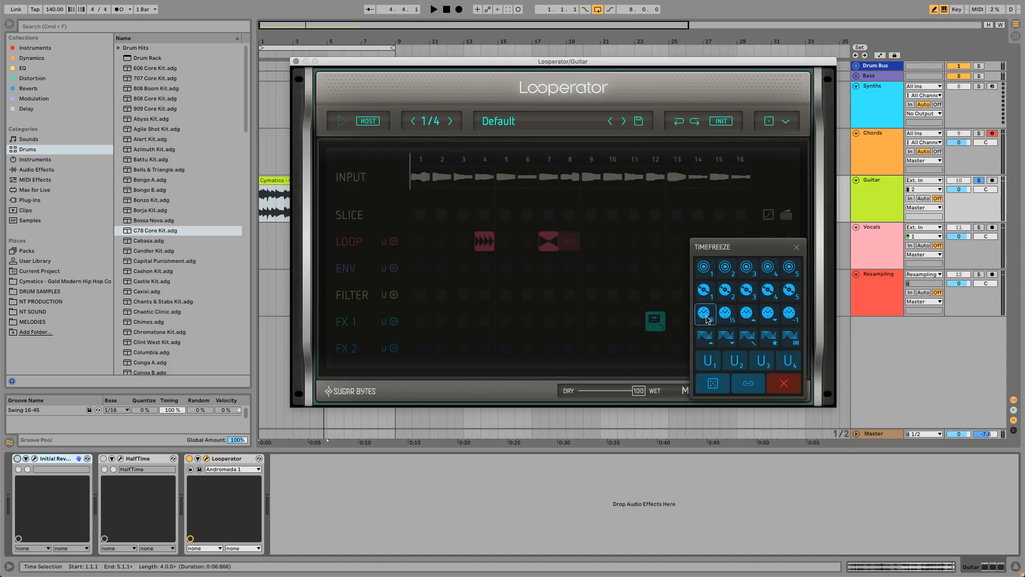
{"action": "left_click", "coordinate": [769, 319]}
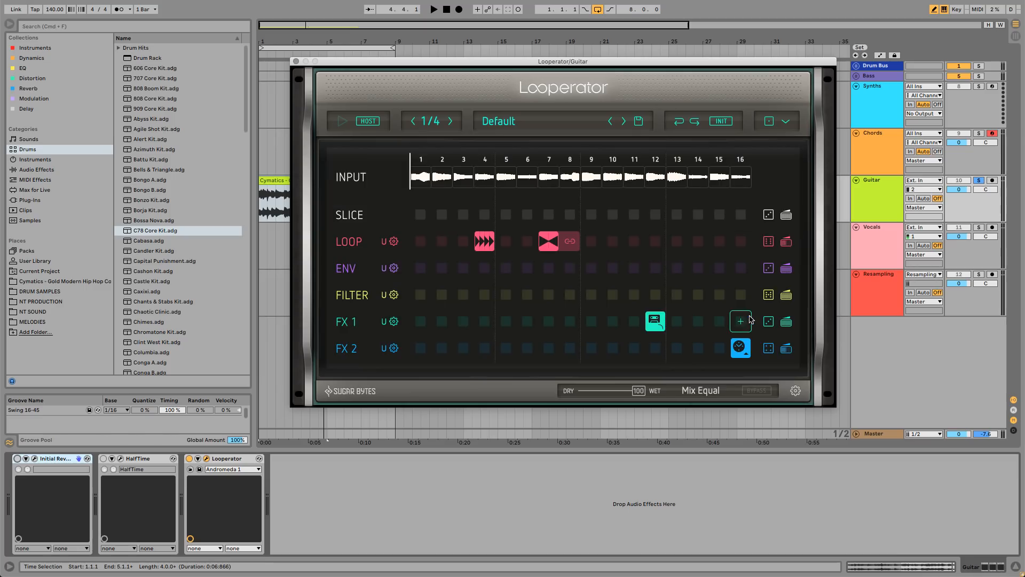
{"action": "key", "text": "space"}
{"action": "left_click_drag", "start_coordinate": [724, 69], "coordinate": [703, 77]}
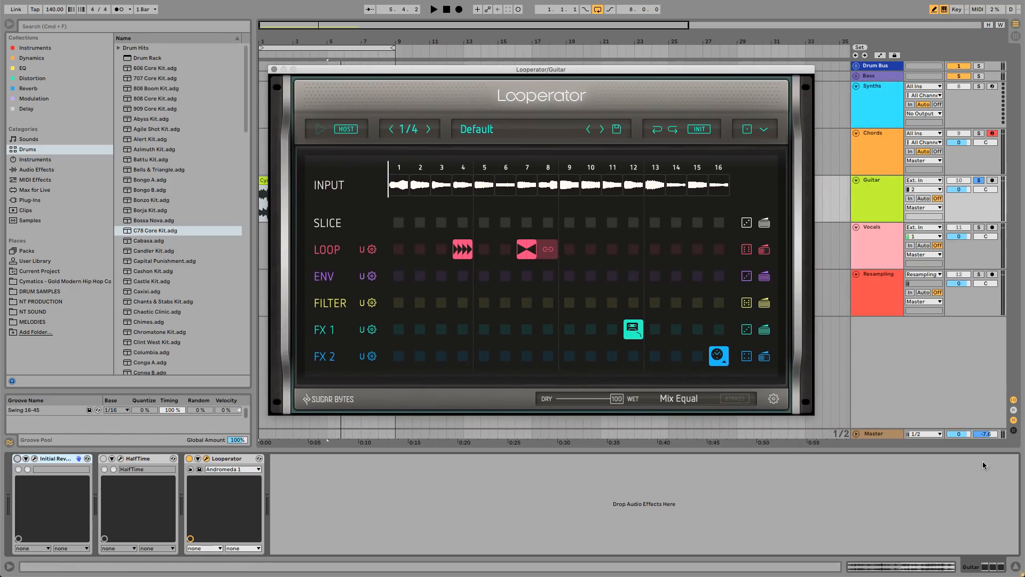
Step: Generate a random pattern across Looperator's rows, audition it with the Guitar loop, and undo the randomization
{"action": "left_click", "coordinate": [746, 129]}
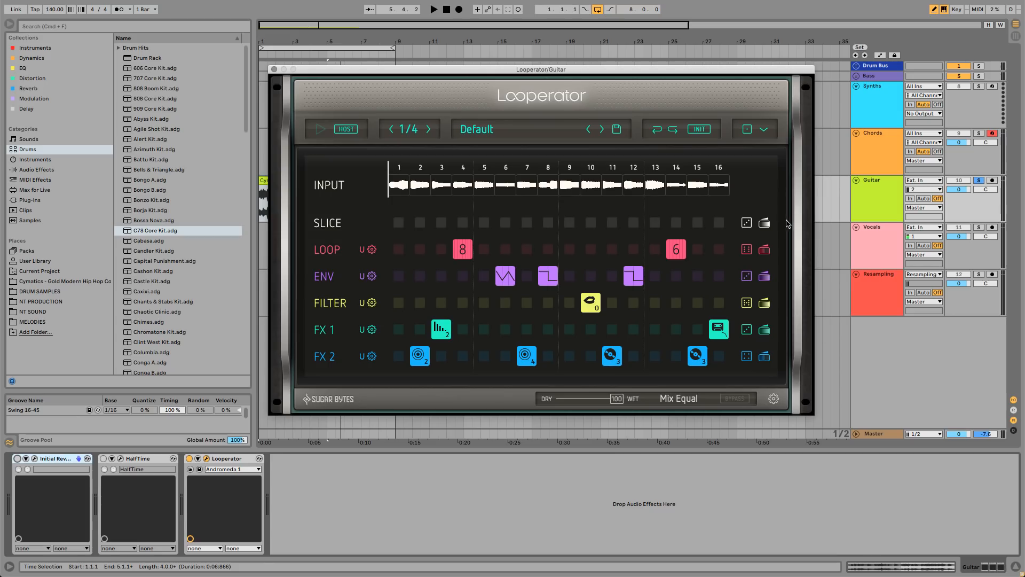
{"action": "key", "text": "space"}
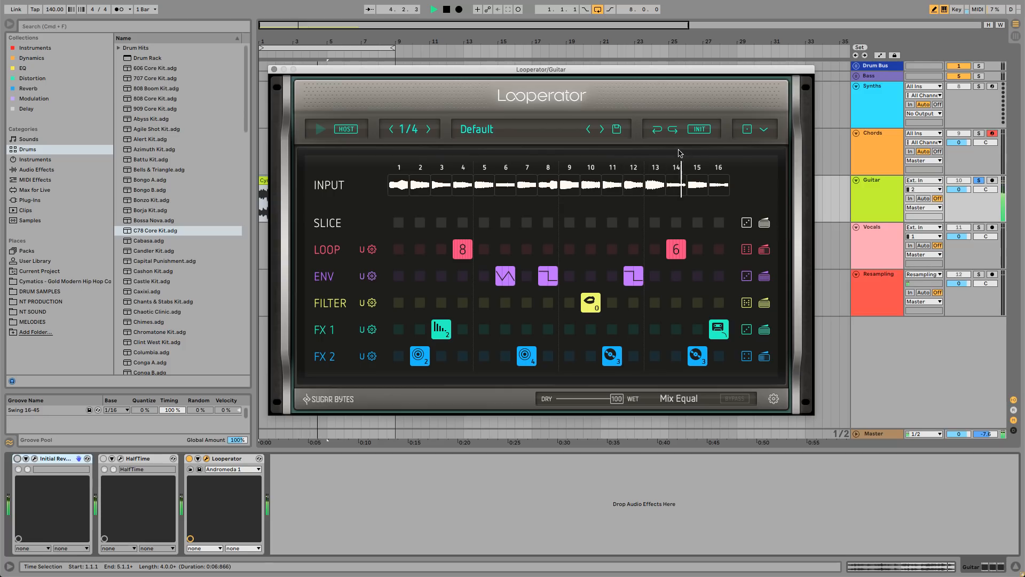
{"action": "left_click", "coordinate": [658, 129]}
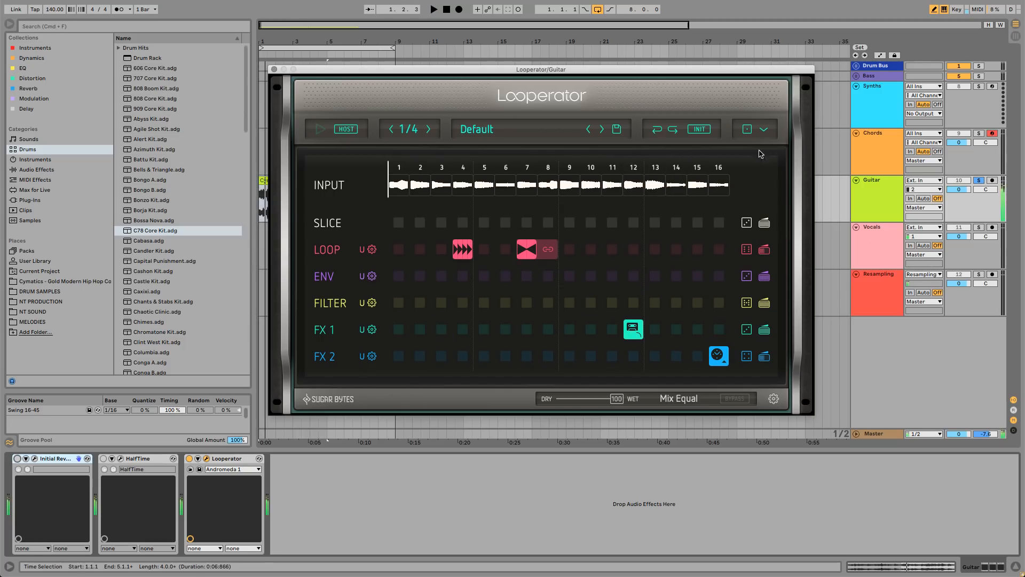
Step: Switch Looperator's randomizer to Space, generate two FX 1 and FX 2 patterns, and audition each with the Guitar loop
{"action": "left_click", "coordinate": [763, 131]}
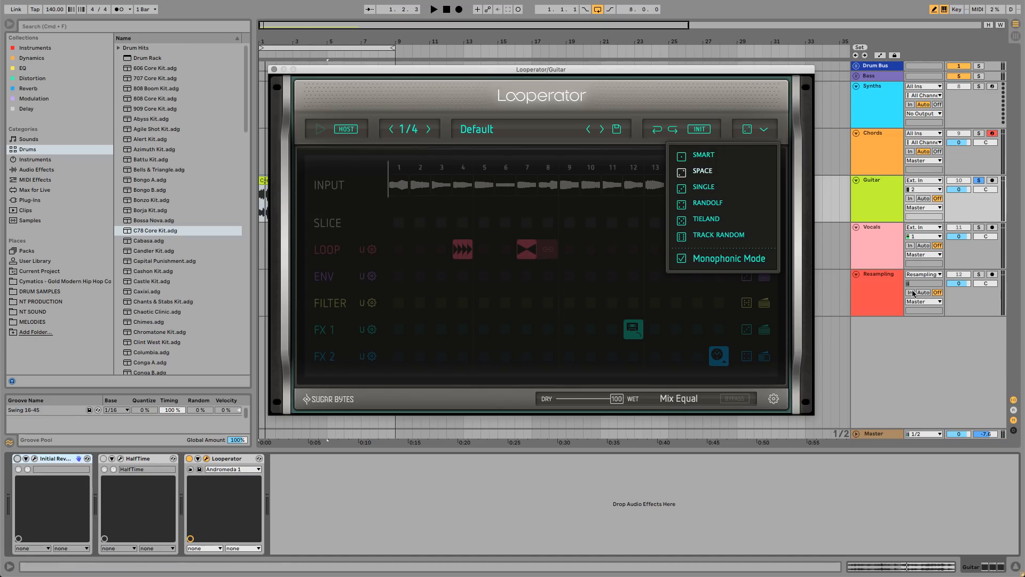
{"action": "left_click", "coordinate": [681, 171]}
{"action": "key", "text": "space"}
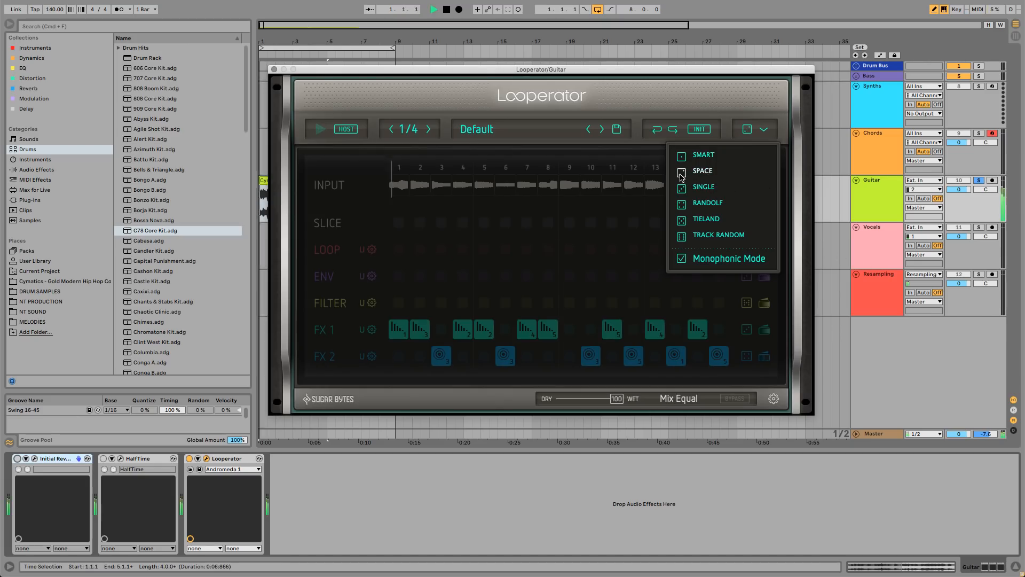
{"action": "left_click", "coordinate": [764, 131]}
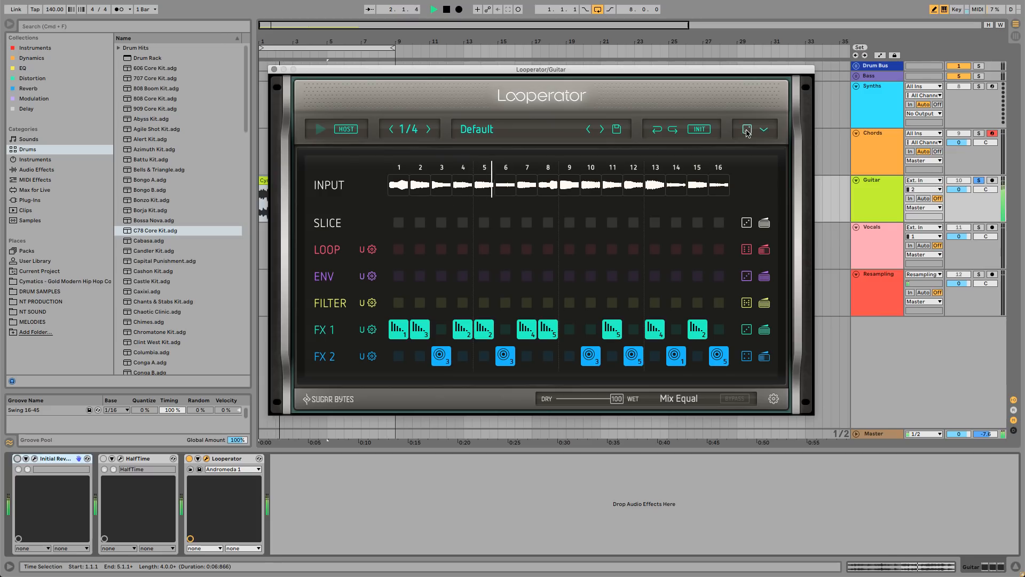
{"action": "key", "text": "space"}
{"action": "left_click", "coordinate": [747, 131]}
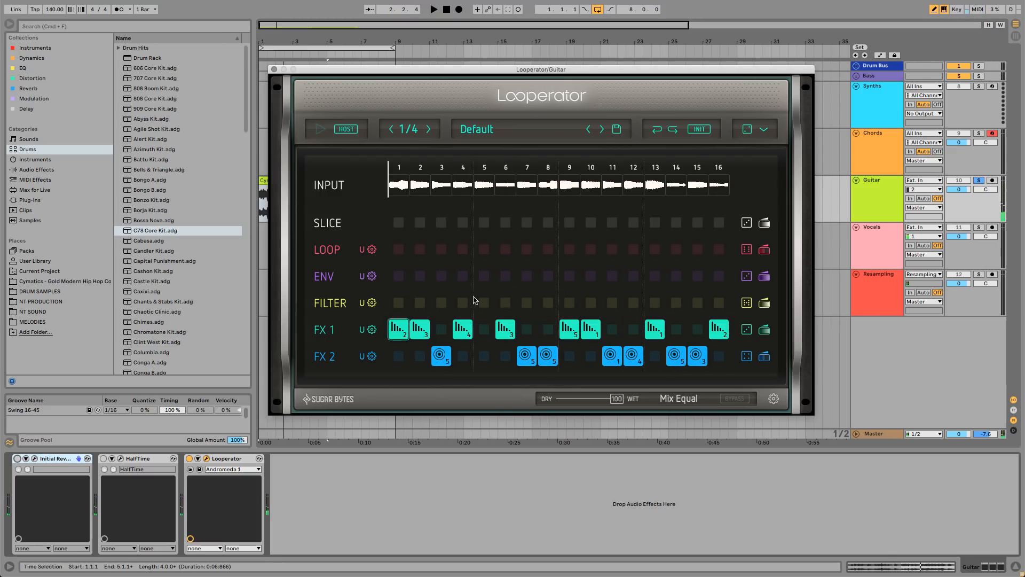
{"action": "key", "text": "space"}
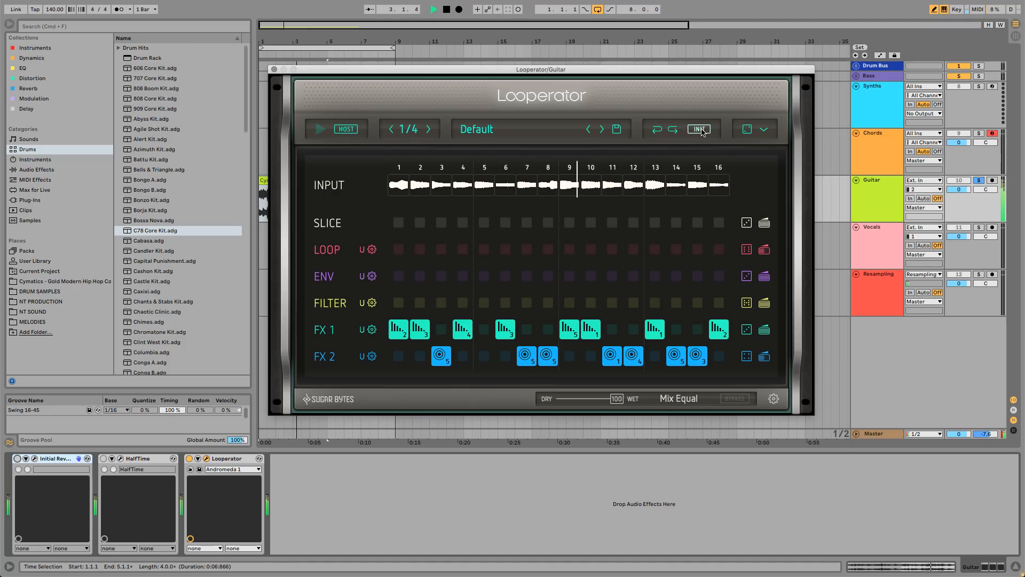
Step: Undo Looperator's changes back to the pattern with only the Loop and FX 1 steps, and close the plugin window
{"action": "left_click", "coordinate": [658, 130]}
{"action": "left_click", "coordinate": [659, 131]}
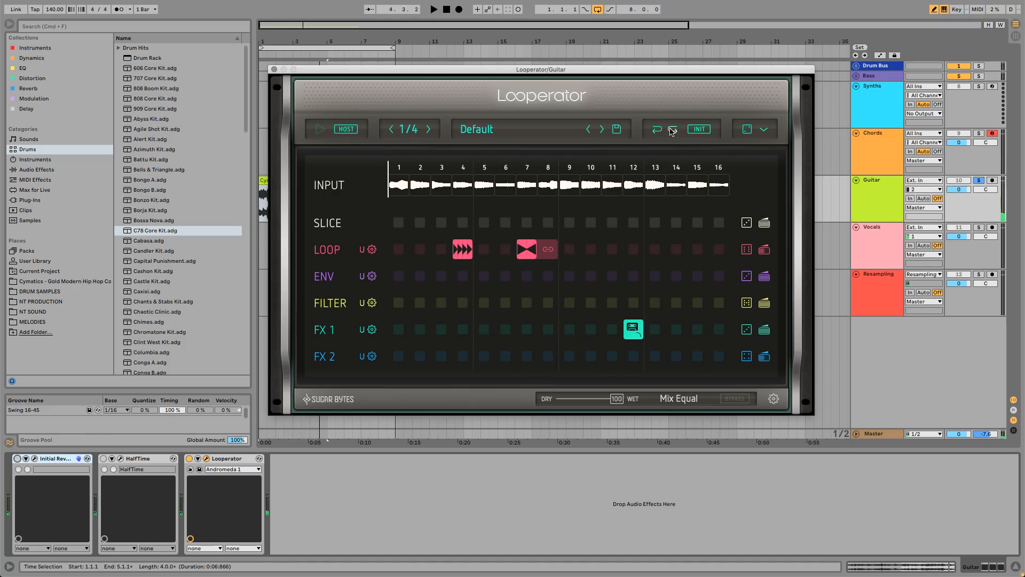
{"action": "left_click", "coordinate": [274, 70]}
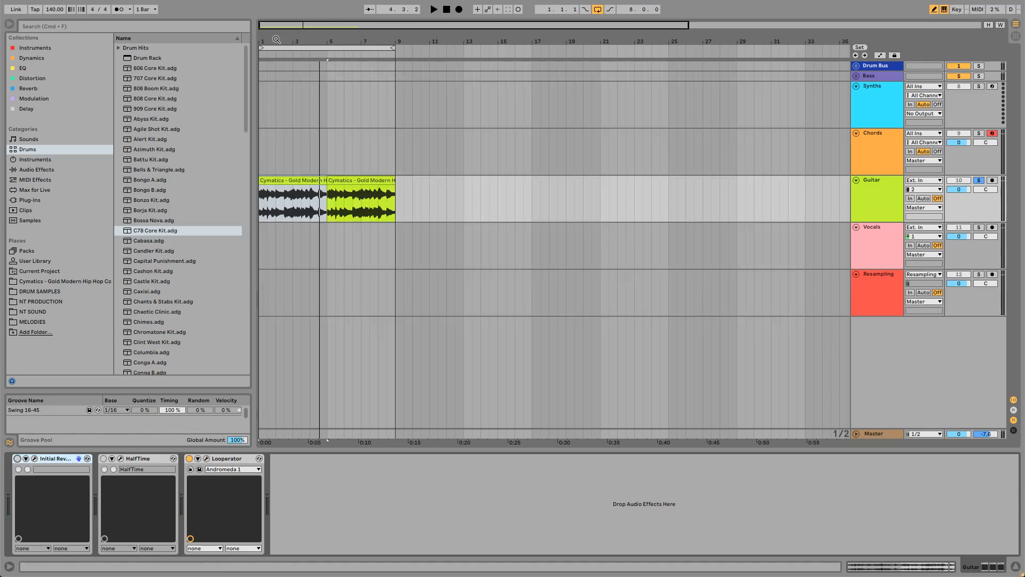
{"action": "left_click_drag", "start_coordinate": [276, 42], "coordinate": [290, 66]}
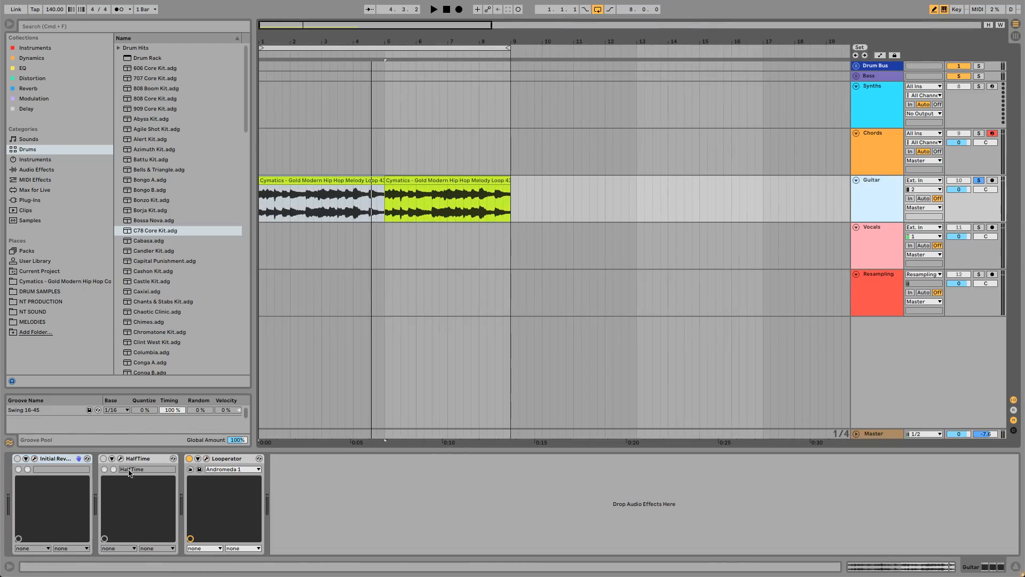
Step: Reactivate Initial Reverse and HalfTime, place Looperator between them in the Guitar chain, and play the loop
{"action": "key", "text": "super+z"}
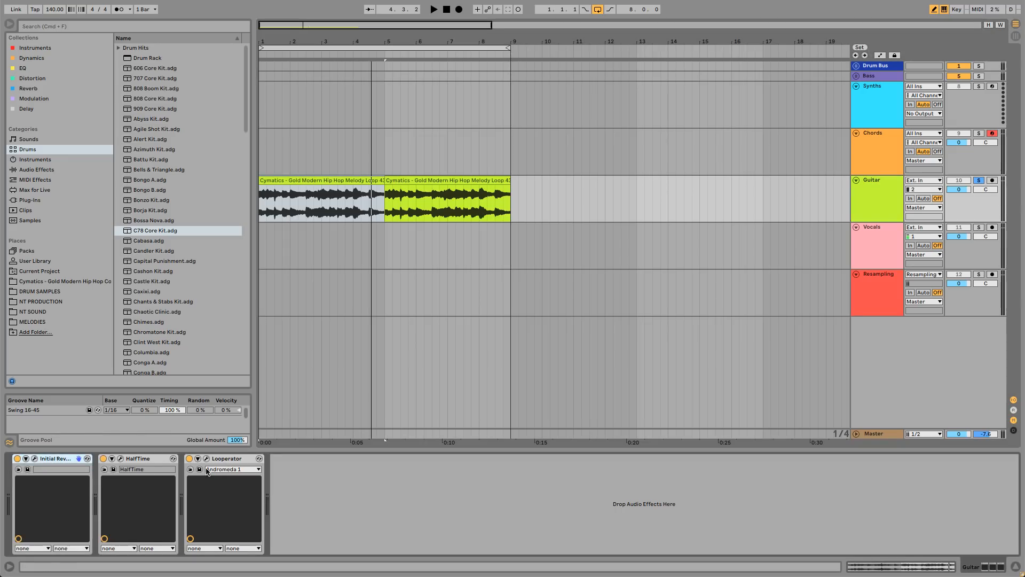
{"action": "left_click_drag", "start_coordinate": [209, 458], "coordinate": [161, 460]}
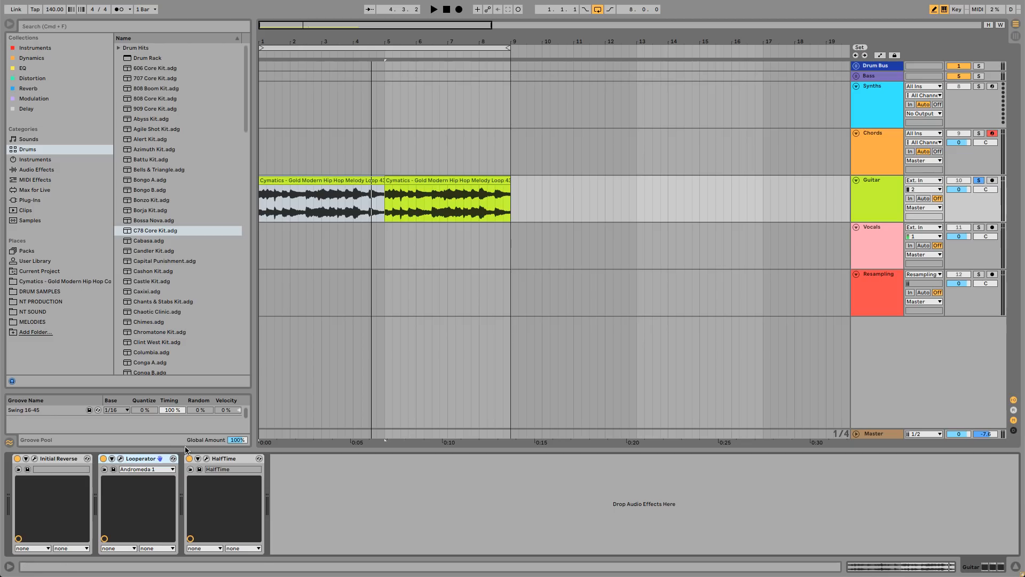
{"action": "key", "text": "space"}
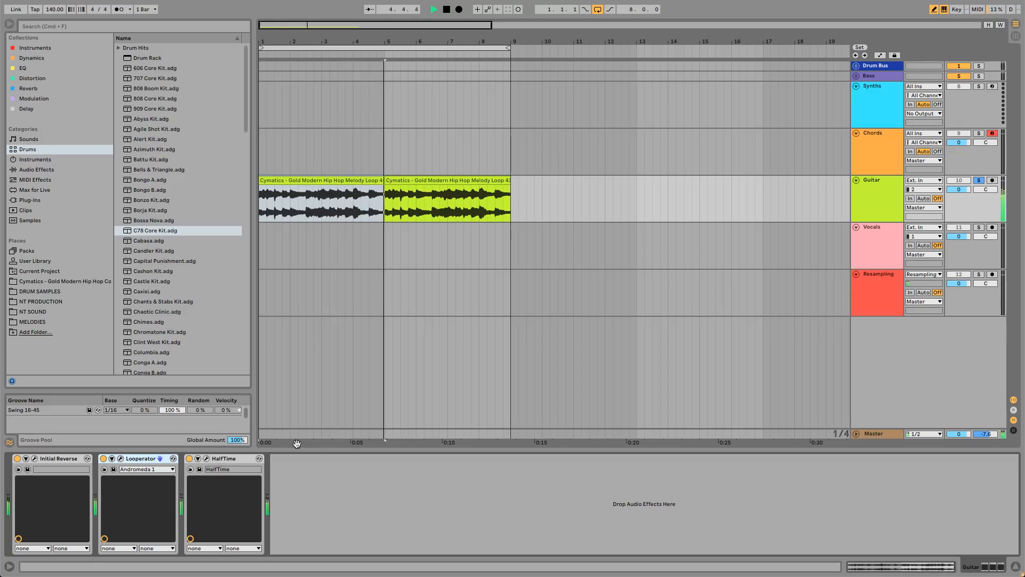
Step: Compare Looperator at the end and the start of the Guitar chain during playback, finishing with it after HalfTime
{"action": "left_click_drag", "start_coordinate": [138, 458], "coordinate": [299, 469]}
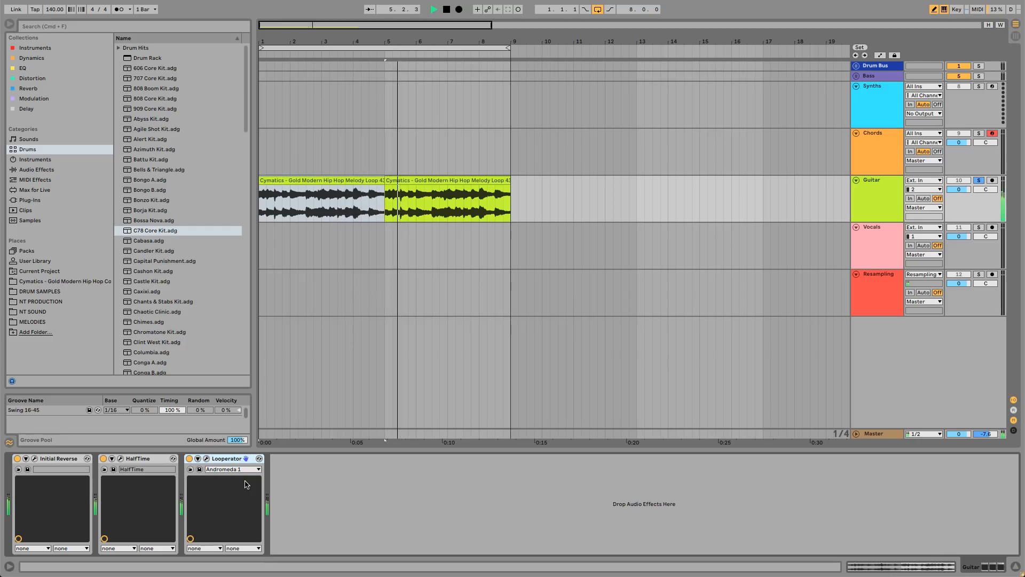
{"action": "left_click_drag", "start_coordinate": [225, 472], "coordinate": [15, 476]}
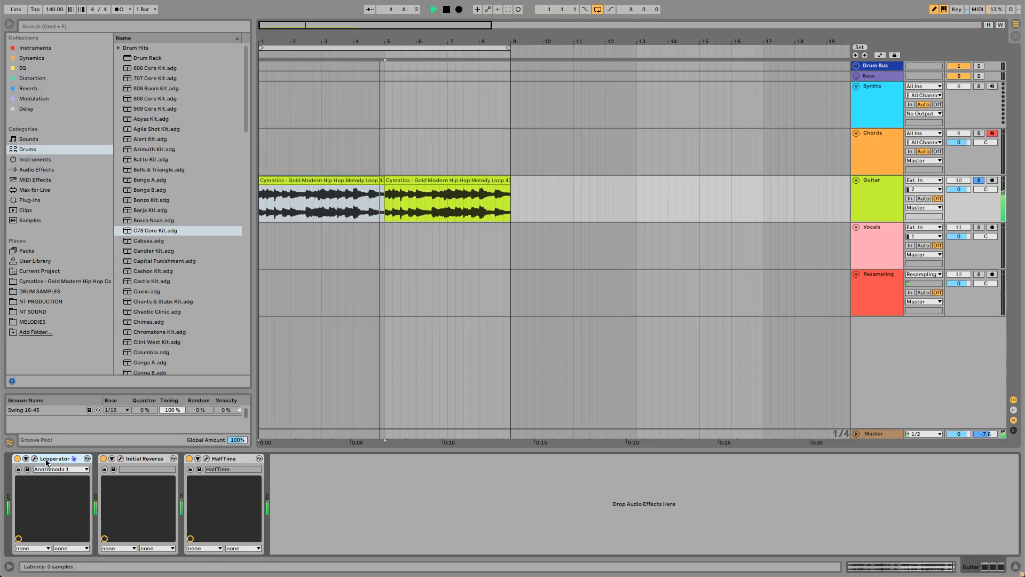
{"action": "left_click_drag", "start_coordinate": [47, 459], "coordinate": [288, 487]}
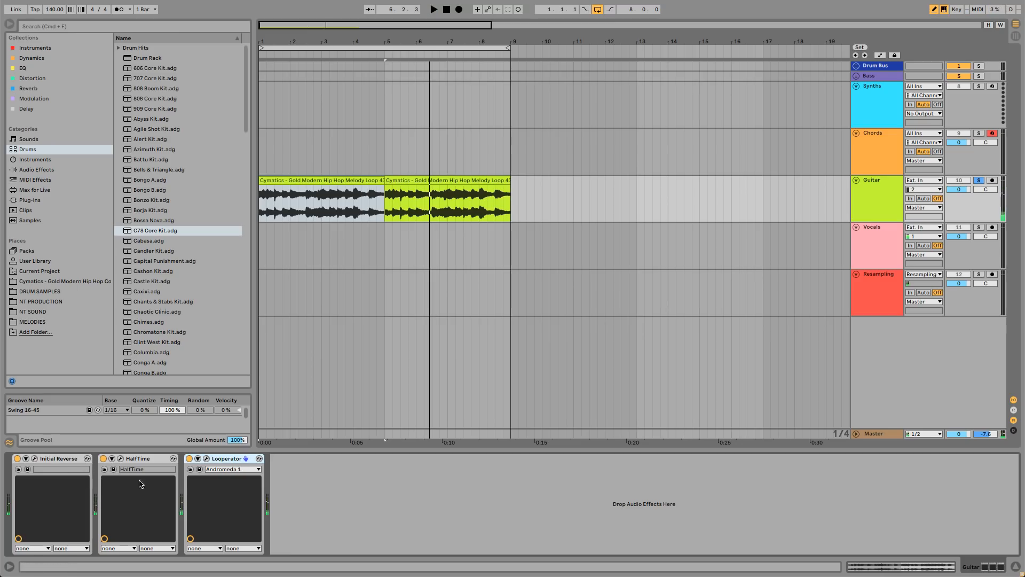
{"action": "key", "text": "space"}
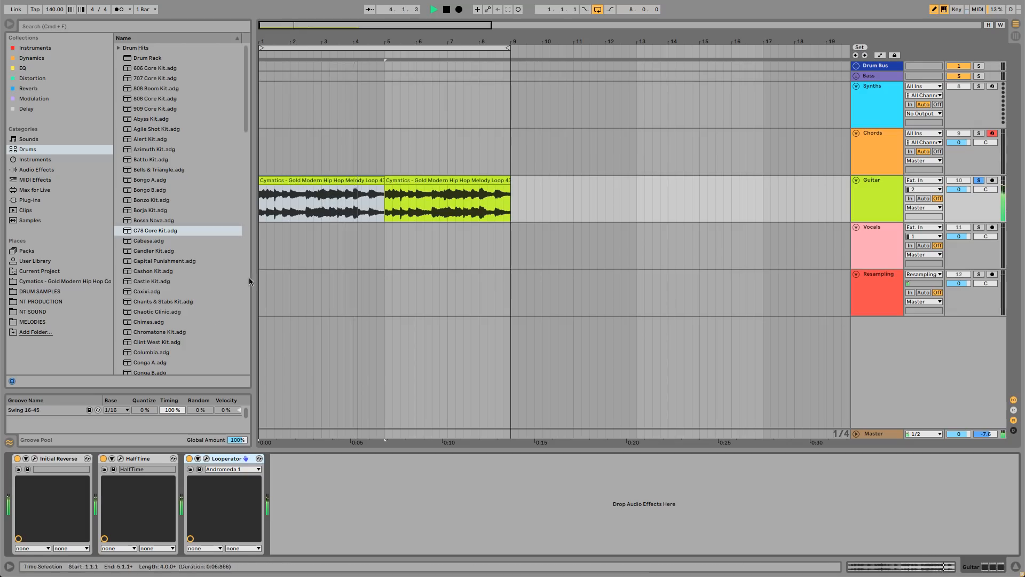
{"action": "key", "text": "space"}
Step: Bypass Initial Reverse, HalfTime and Looperator, and play the dry Guitar loop
{"action": "left_click", "coordinate": [17, 458]}
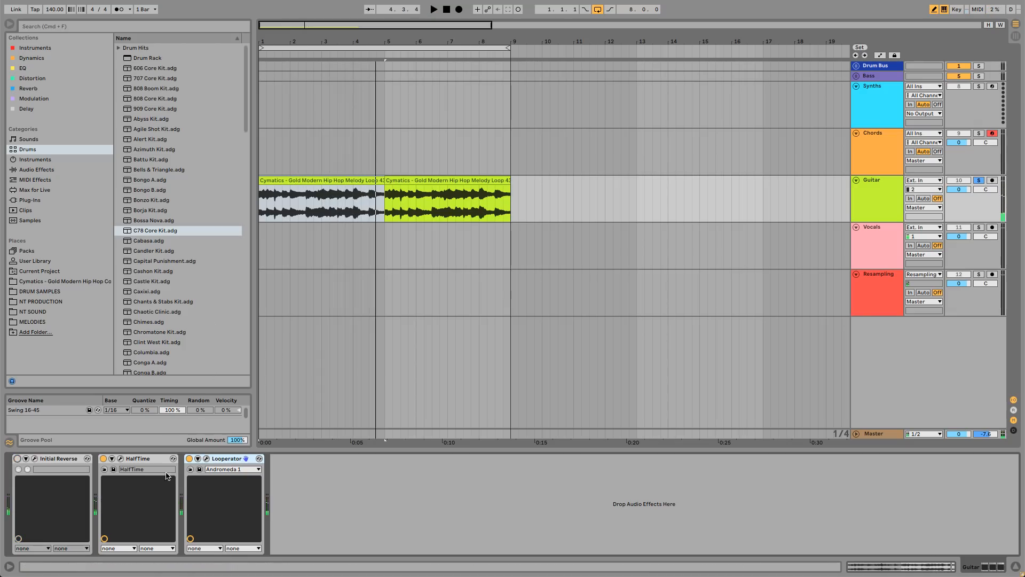
{"action": "left_click", "coordinate": [103, 458]}
{"action": "left_click", "coordinate": [188, 460]}
{"action": "key", "text": "space"}
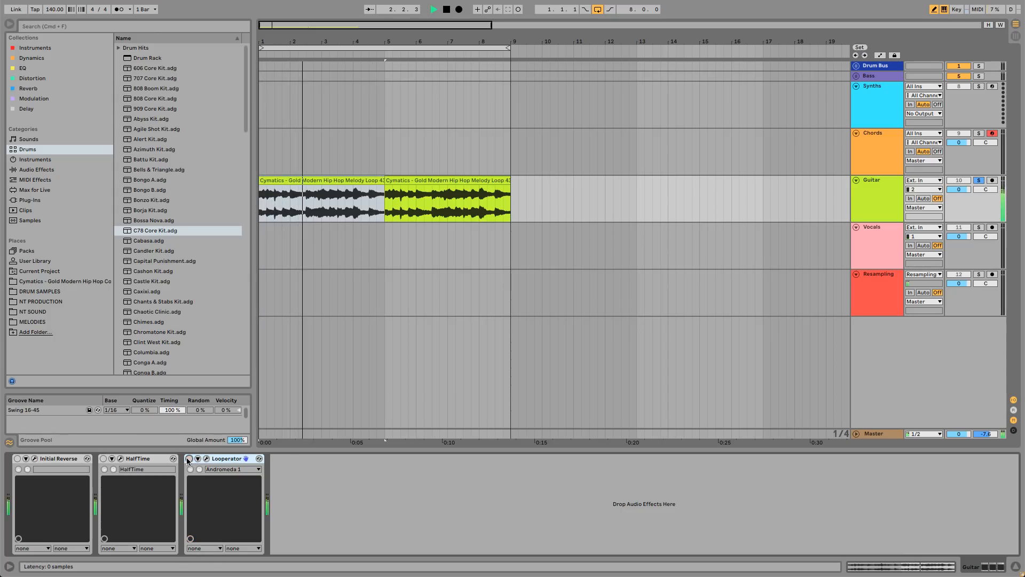
Step: Reactivate Looperator, HalfTime and Initial Reverse on the Guitar track, play the processed loop, and stop playback
{"action": "left_click", "coordinate": [188, 458]}
{"action": "key", "text": "space"}
{"action": "left_click", "coordinate": [103, 458]}
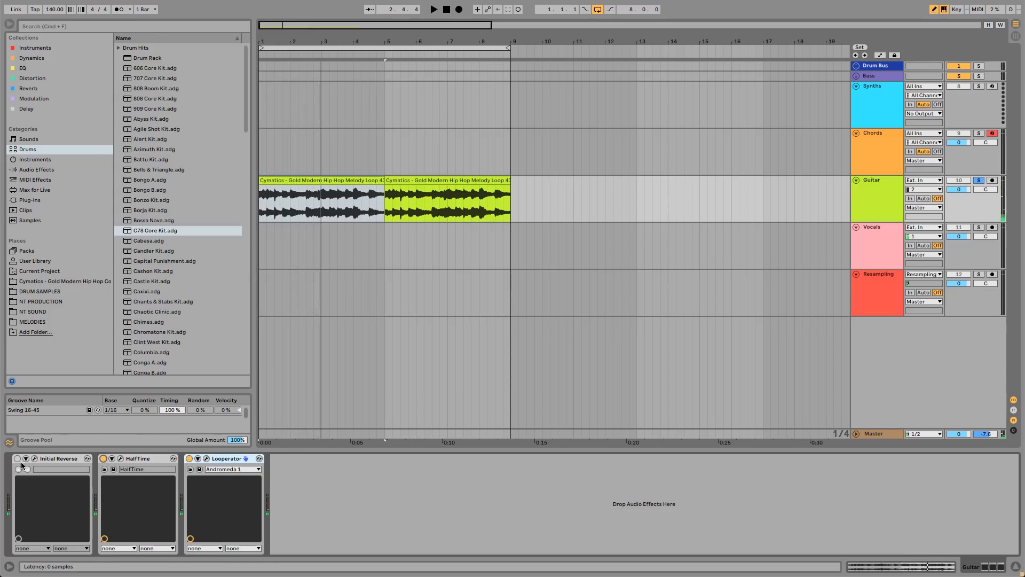
{"action": "left_click", "coordinate": [16, 458]}
{"action": "key", "text": "space"}
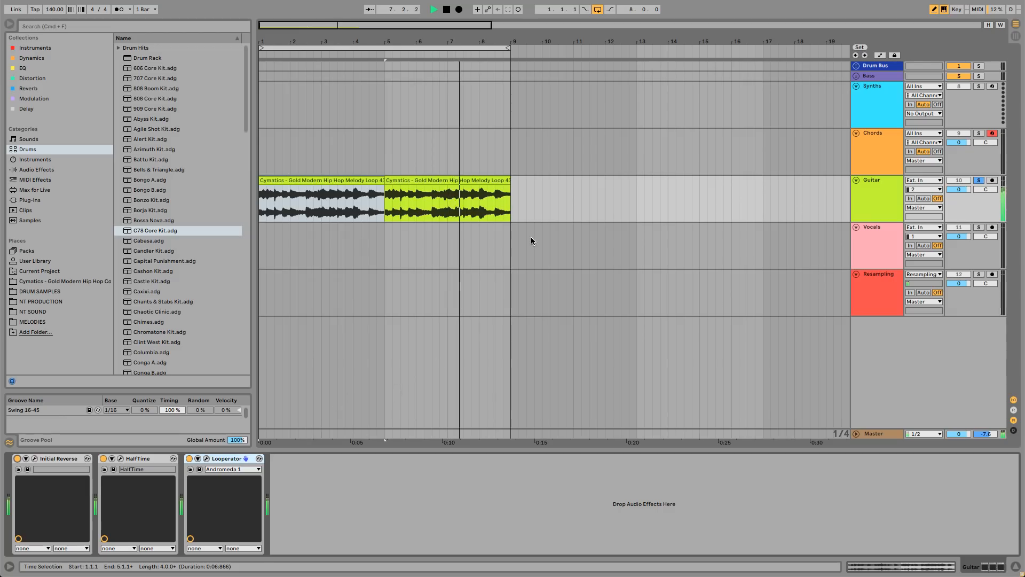
{"action": "key", "text": "space"}
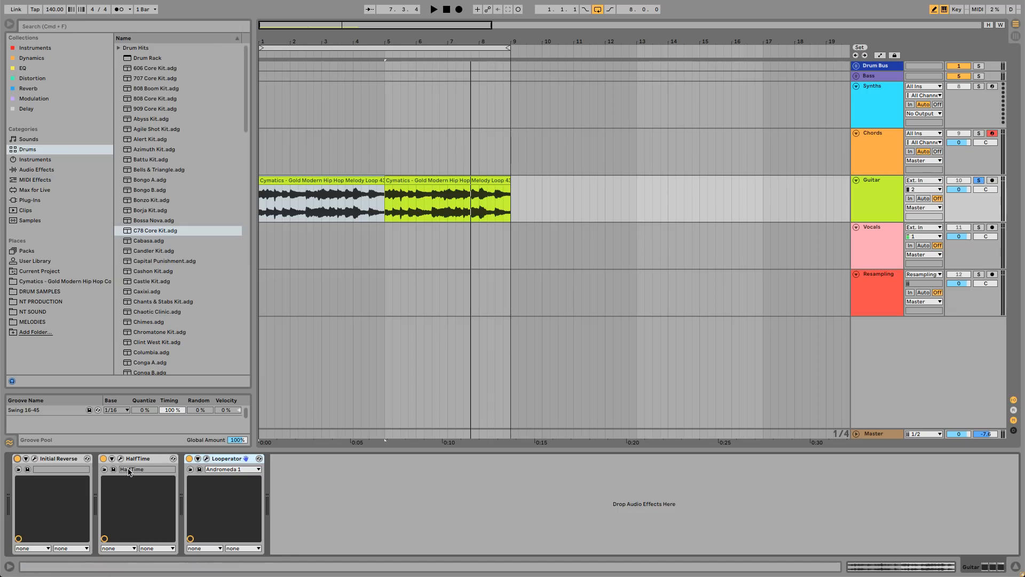
Step: Review Looperator's step pattern beside the Guitar clips in its plugin window, and close the window
{"action": "left_click", "coordinate": [206, 458]}
{"action": "left_click_drag", "start_coordinate": [505, 72], "coordinate": [388, 76]}
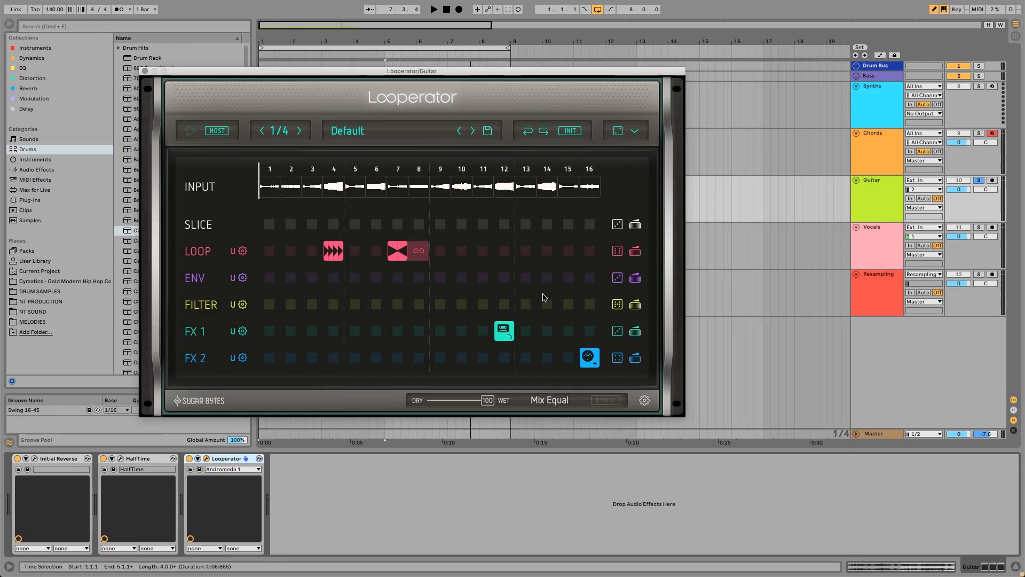
{"action": "left_click_drag", "start_coordinate": [417, 71], "coordinate": [719, 75]}
{"action": "left_click", "coordinate": [344, 207]}
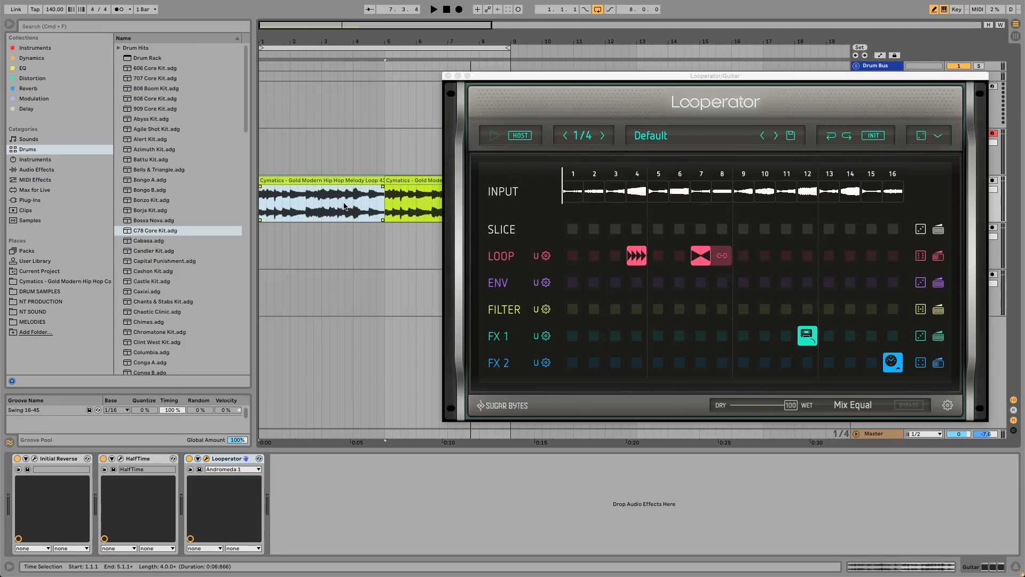
{"action": "left_click_drag", "start_coordinate": [505, 76], "coordinate": [427, 65]}
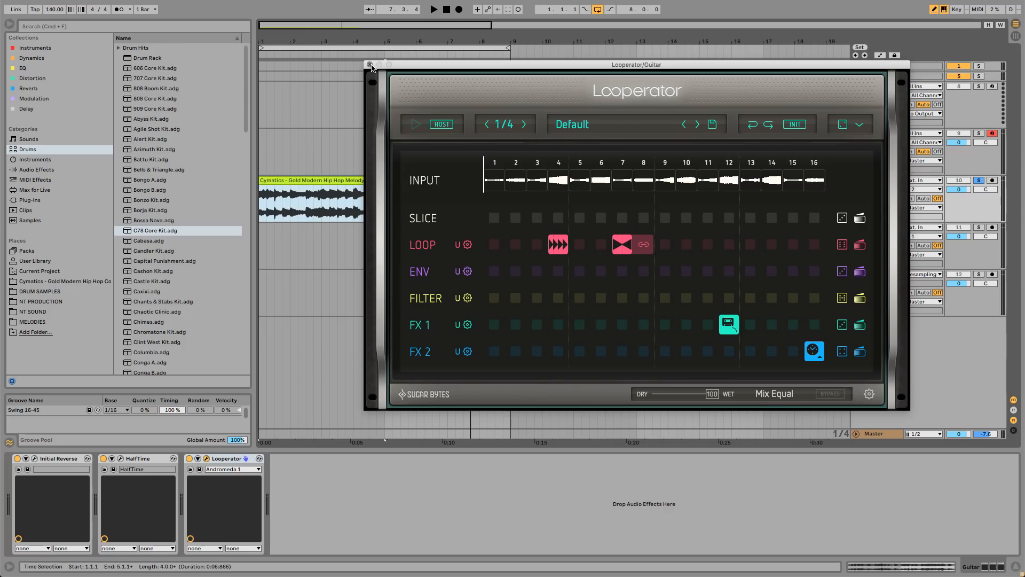
{"action": "left_click", "coordinate": [370, 65]}
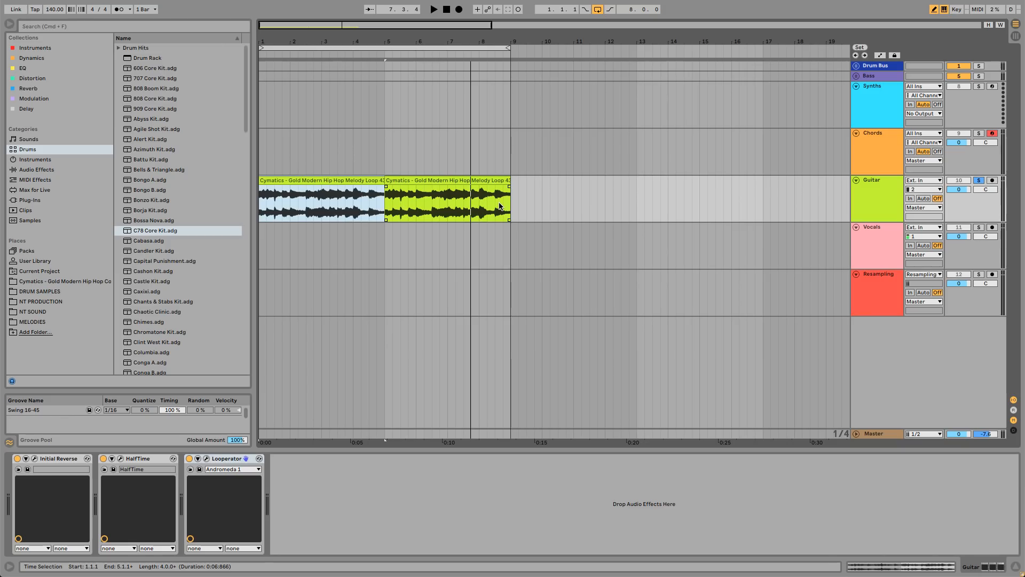
Step: Select both Guitar melody clips, from 1.1.1 to 9.1.1
{"action": "left_click", "coordinate": [262, 227]}
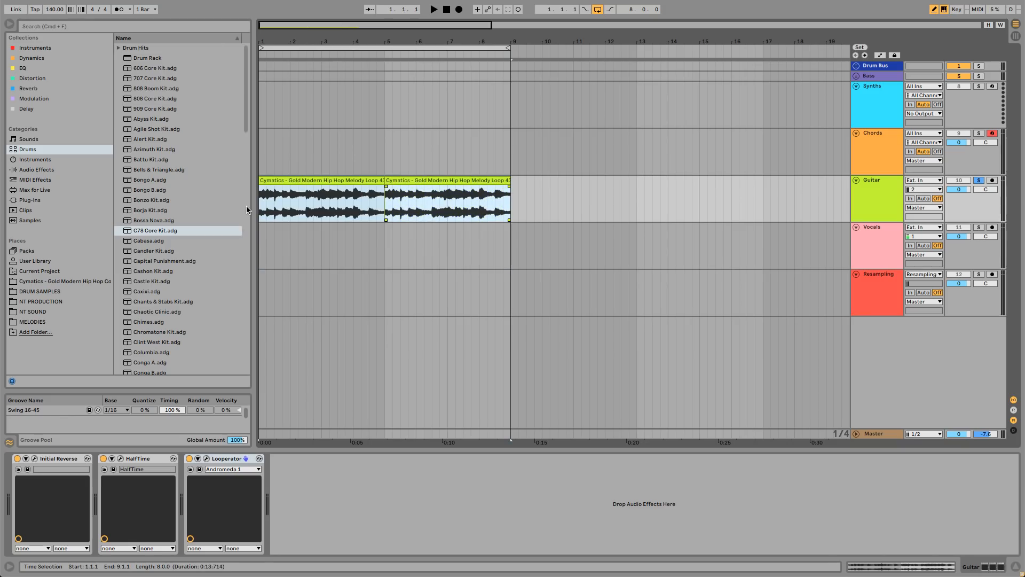